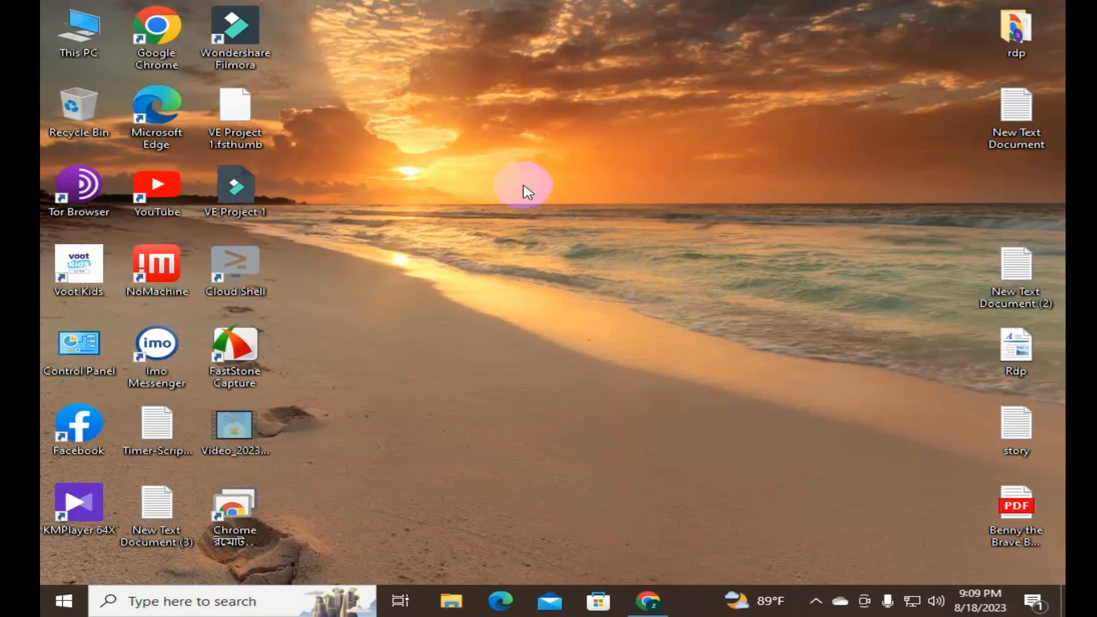
Step: Open shell.cloud.google.com in Chrome and start Cloud Shell with its terms of service accepted
left_click(648, 598)
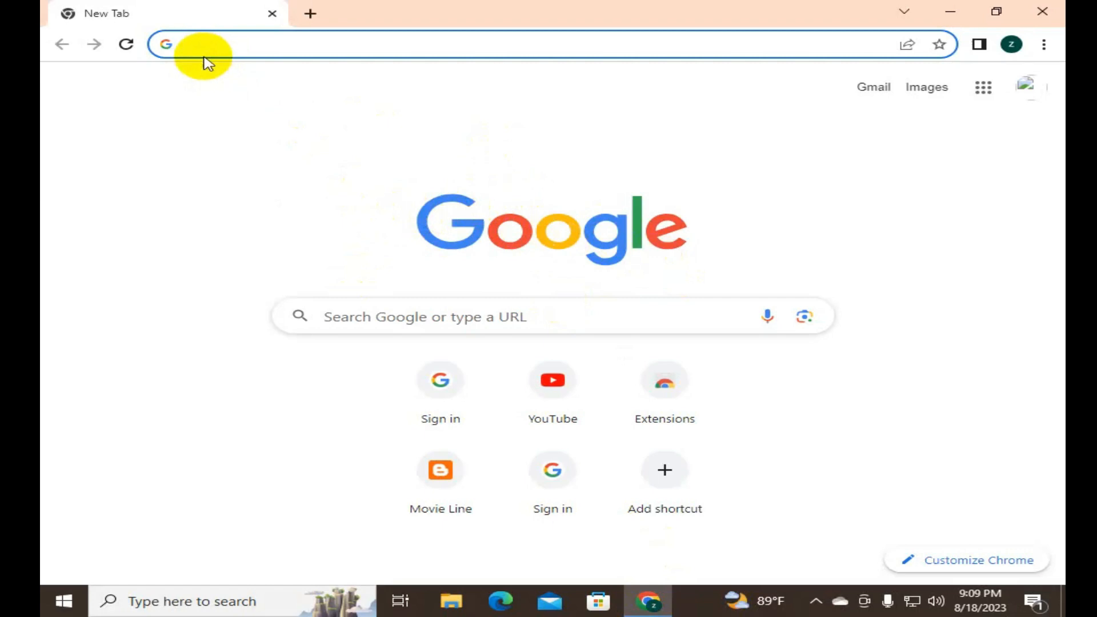
type("shell.cloud.google.com/")
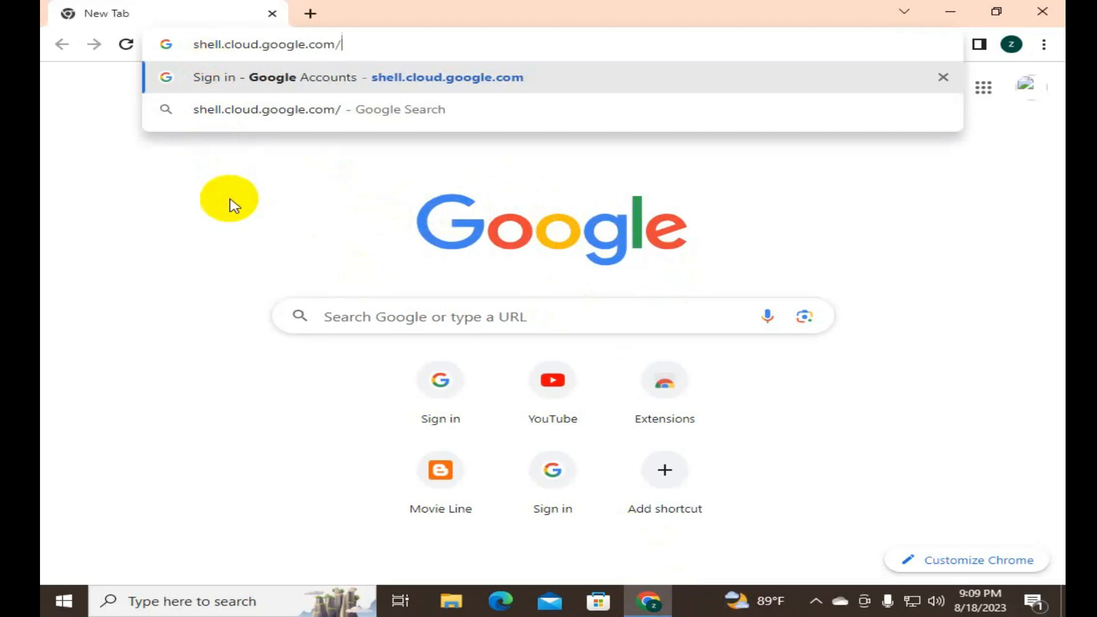
key("Return")
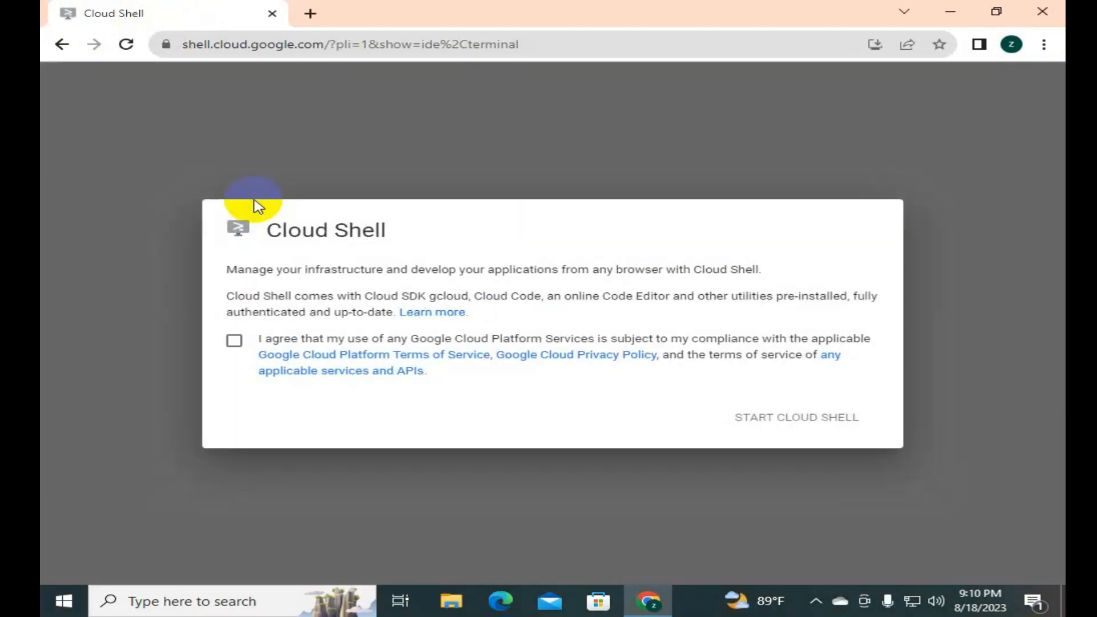
left_click(234, 340)
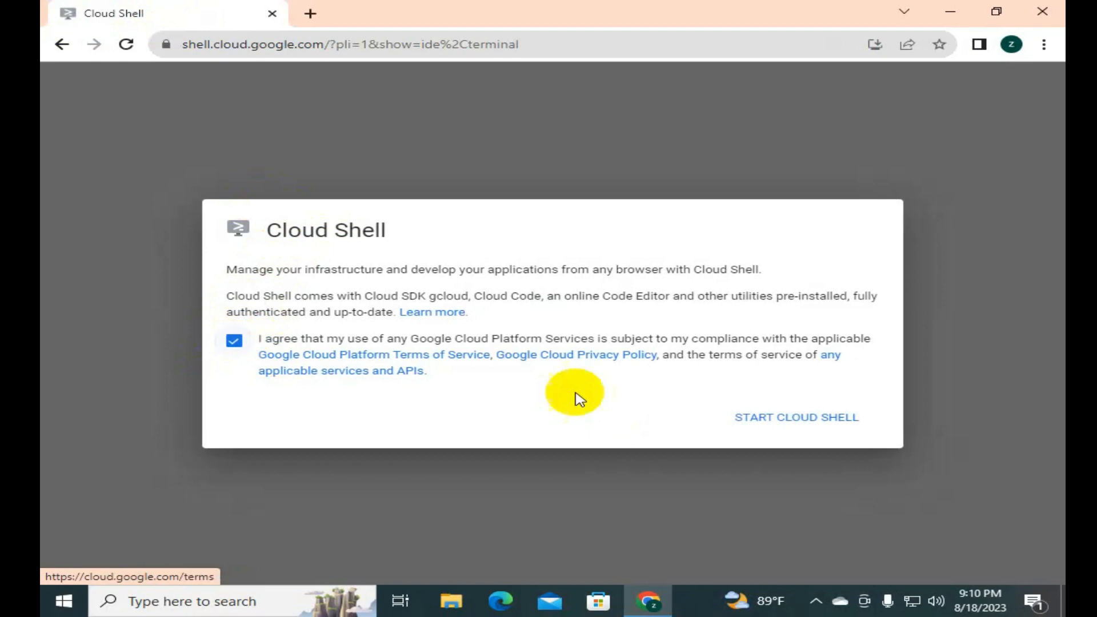
left_click(802, 428)
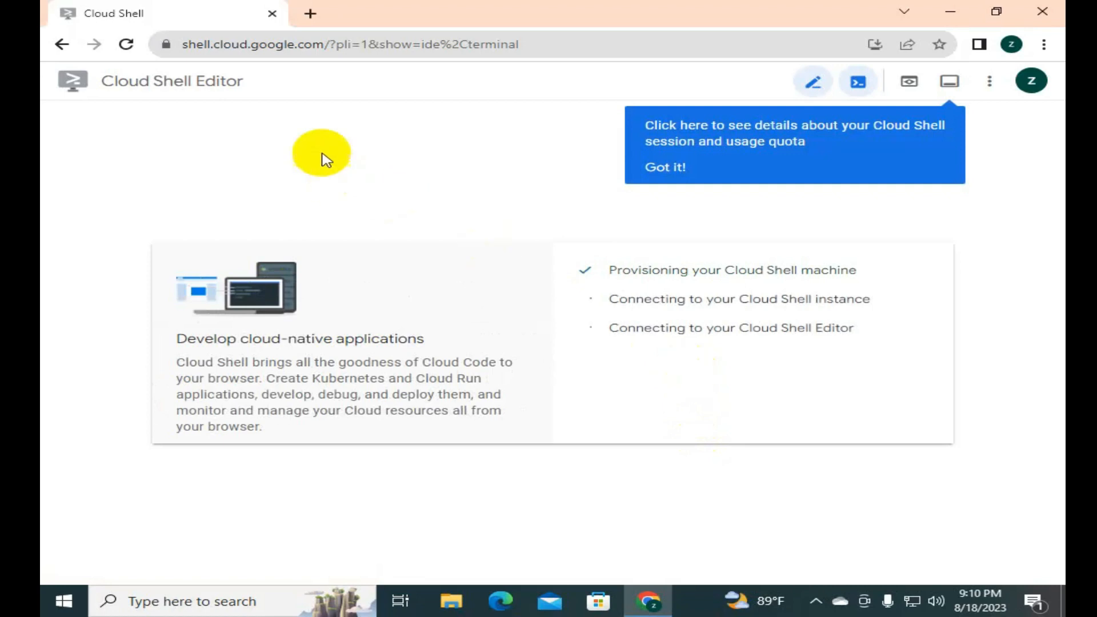
Step: Search the web for ngrok in a new browser tab and open the ngrok.com site
left_click(310, 14)
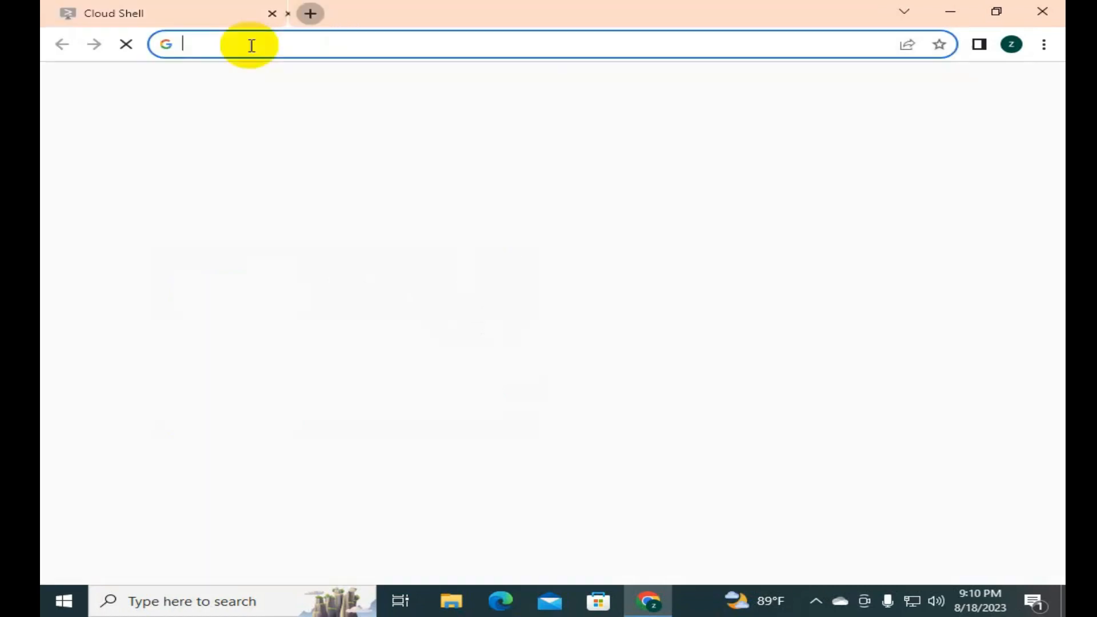
type("n")
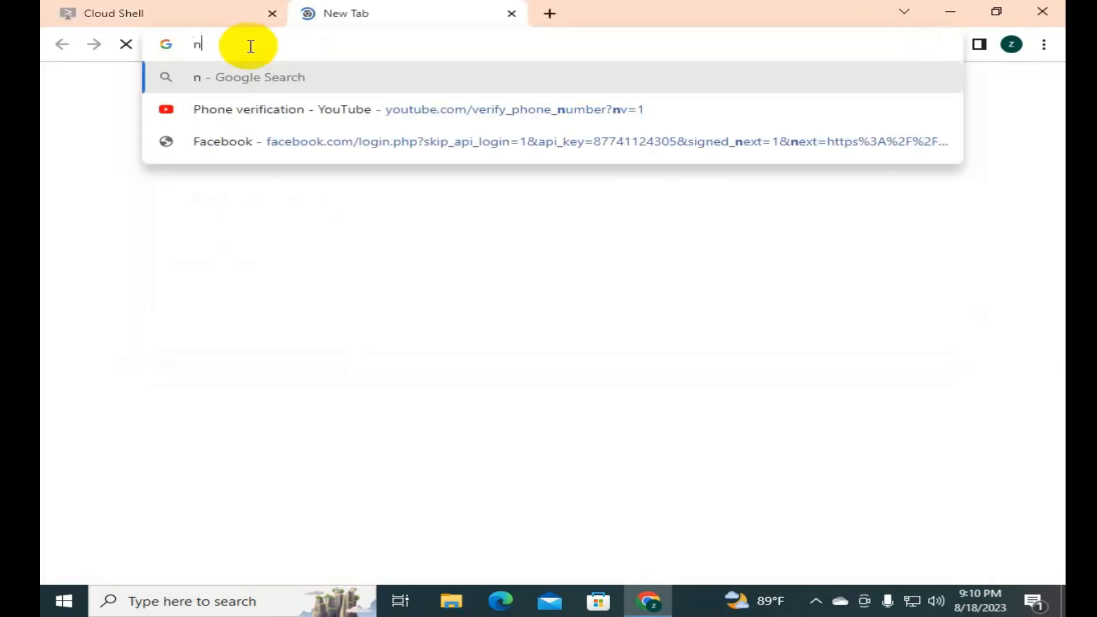
type("gr")
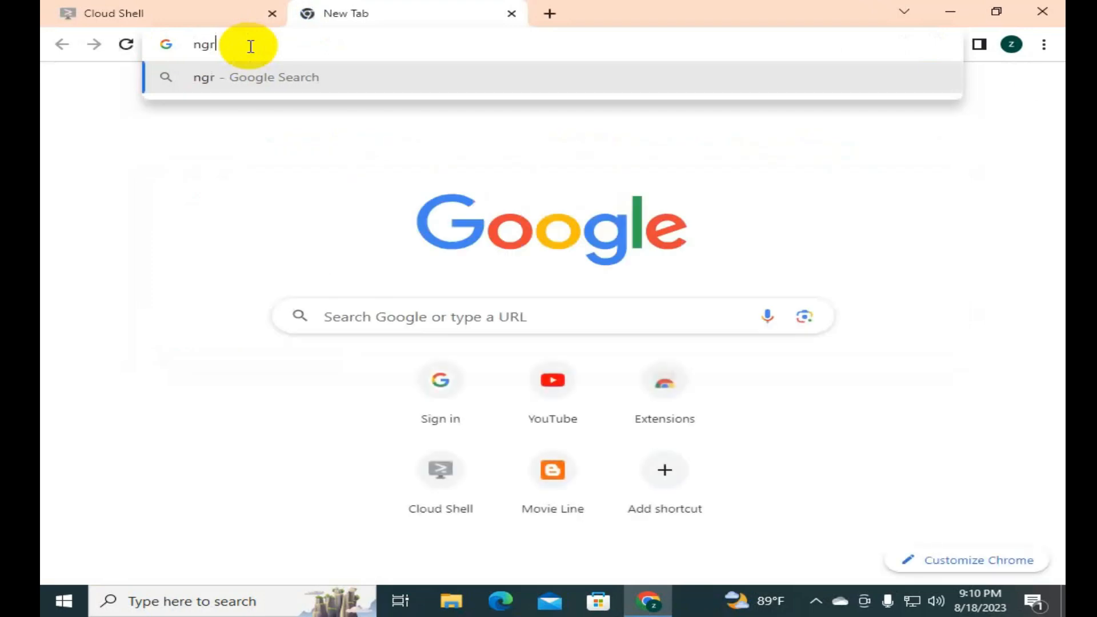
type("ok")
key("Return")
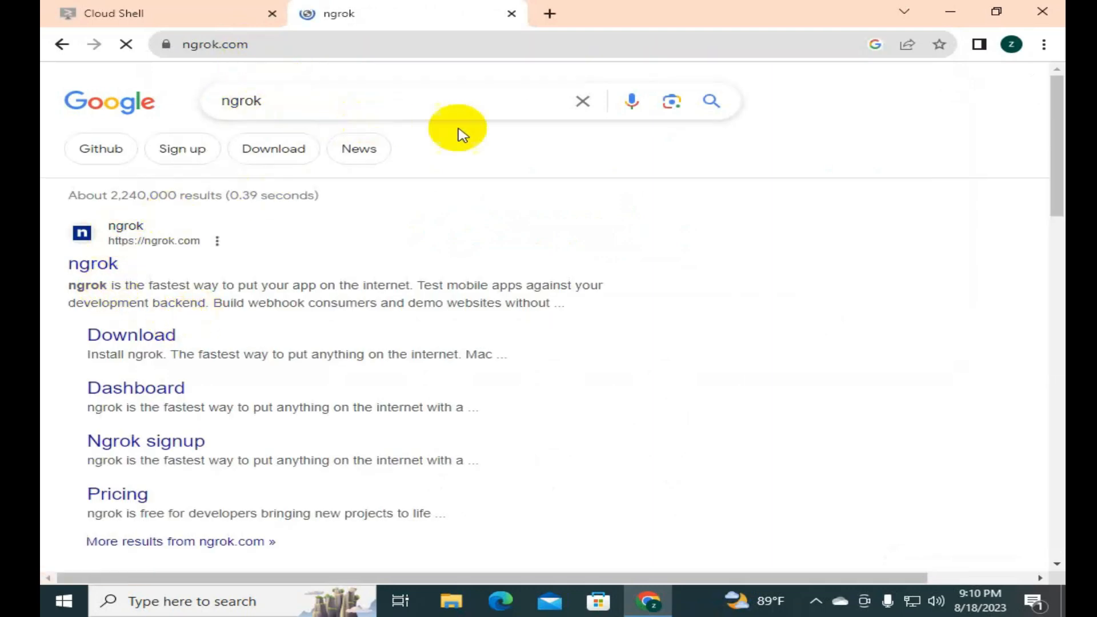
Step: Search the web for "no masine" in another new tab and open the nomachine.com site
left_click(549, 13)
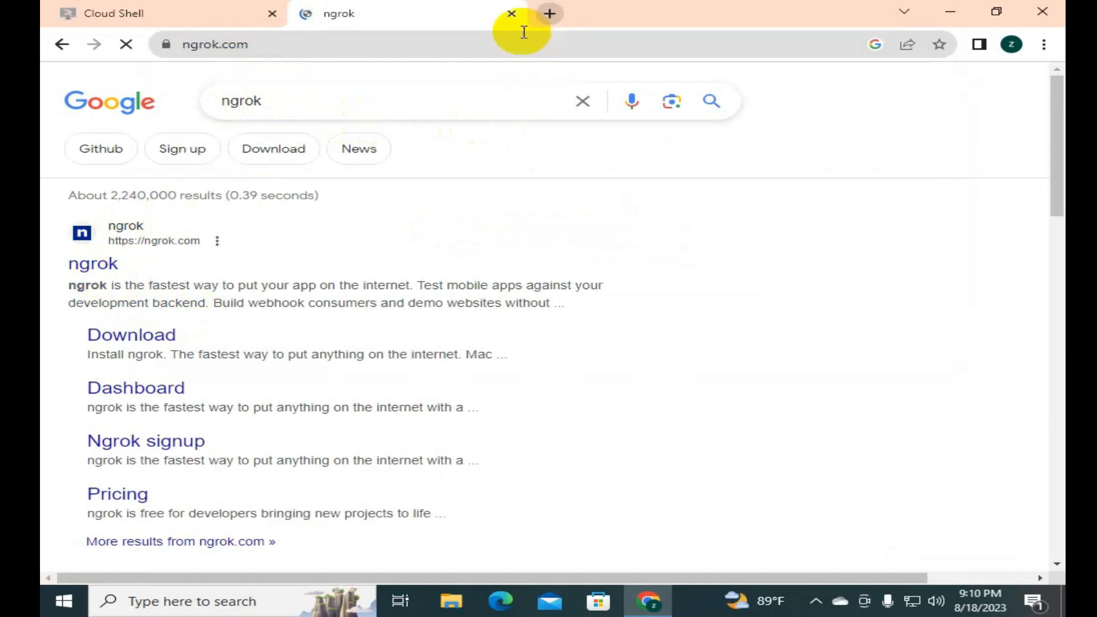
type("nbo")
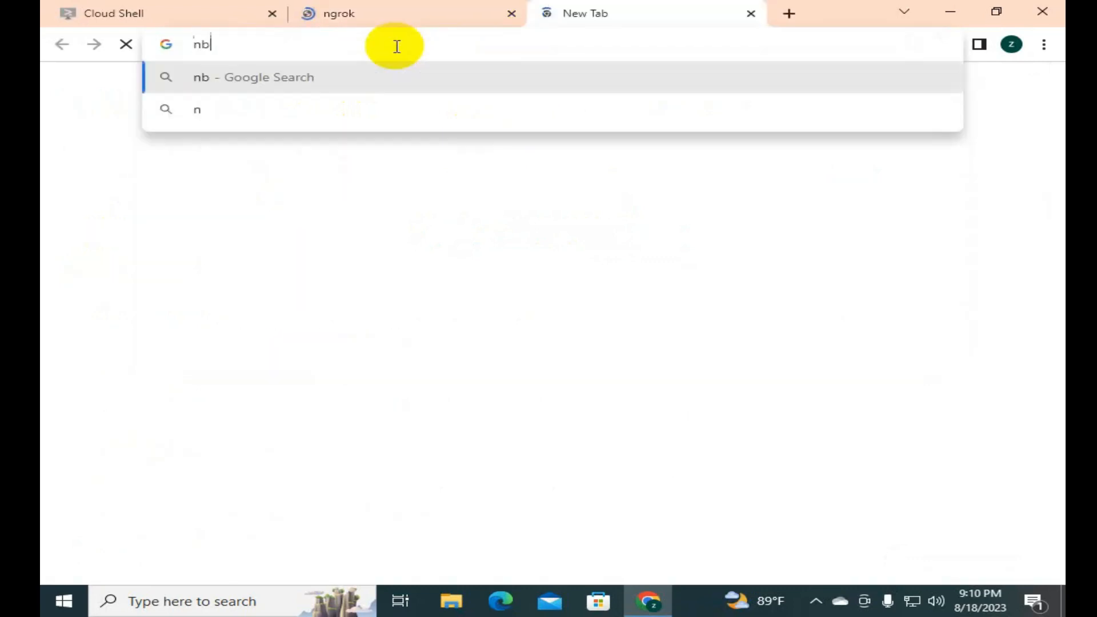
key("BackSpace")
key("BackSpace")
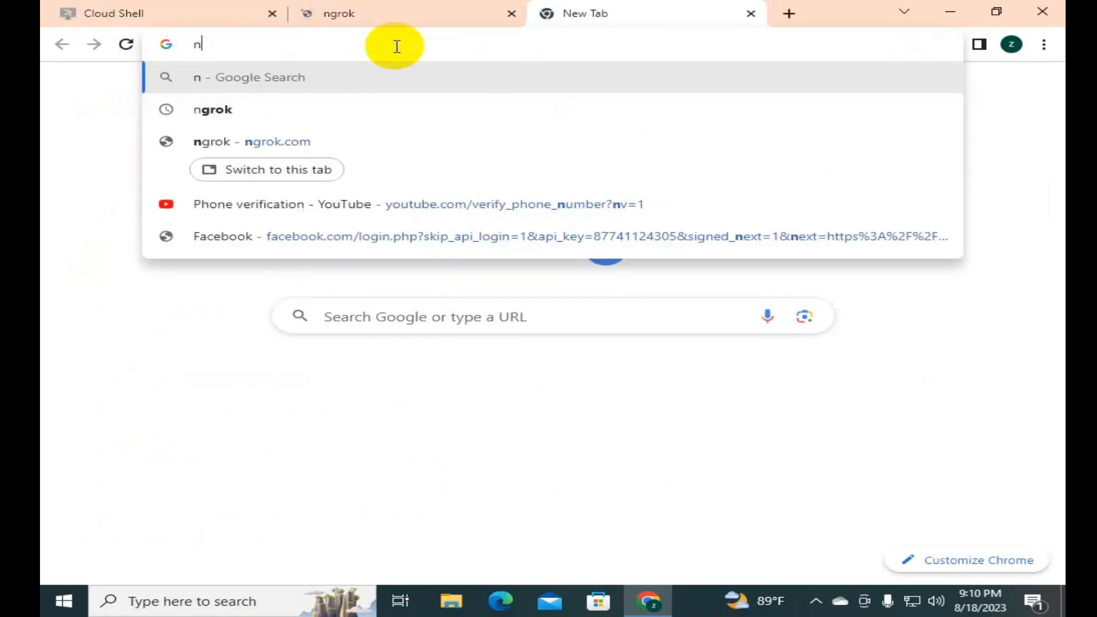
type("o m")
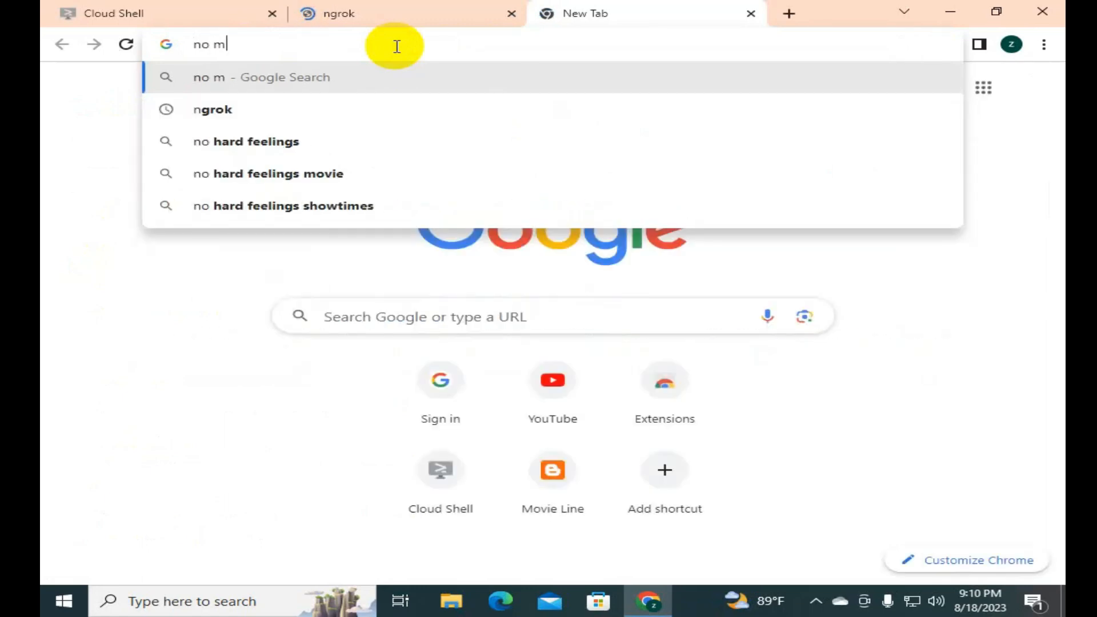
type("as")
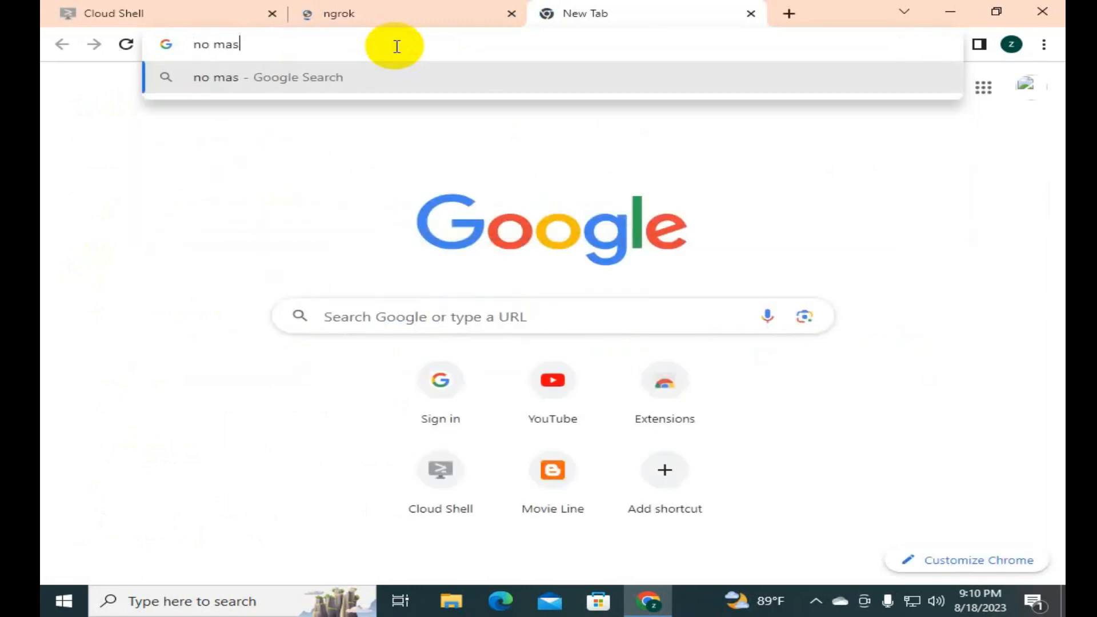
type("ine")
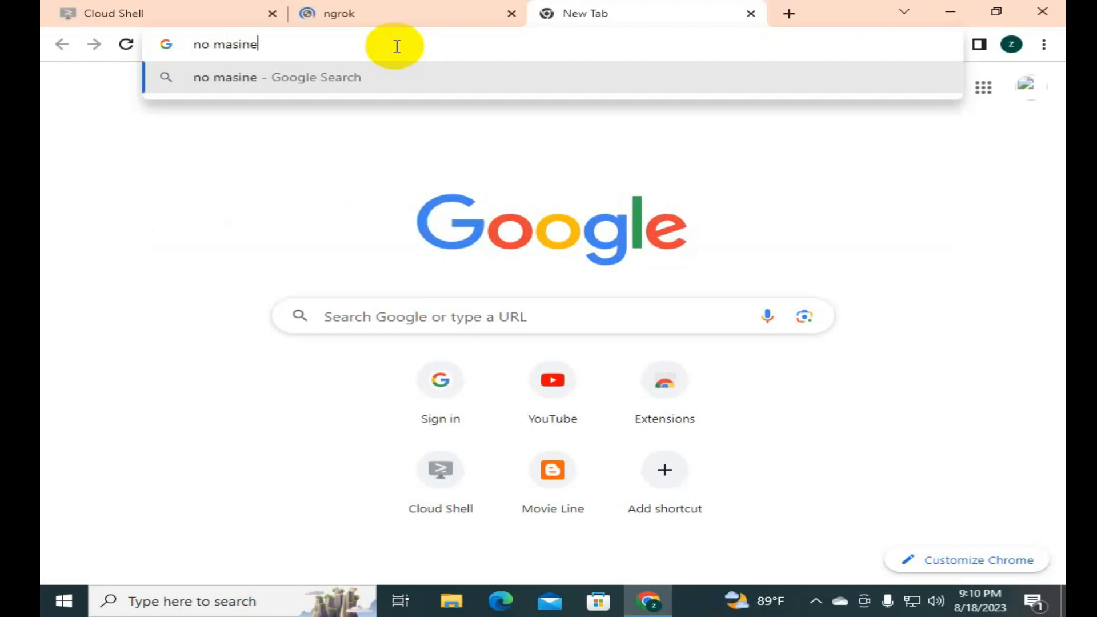
key("Return")
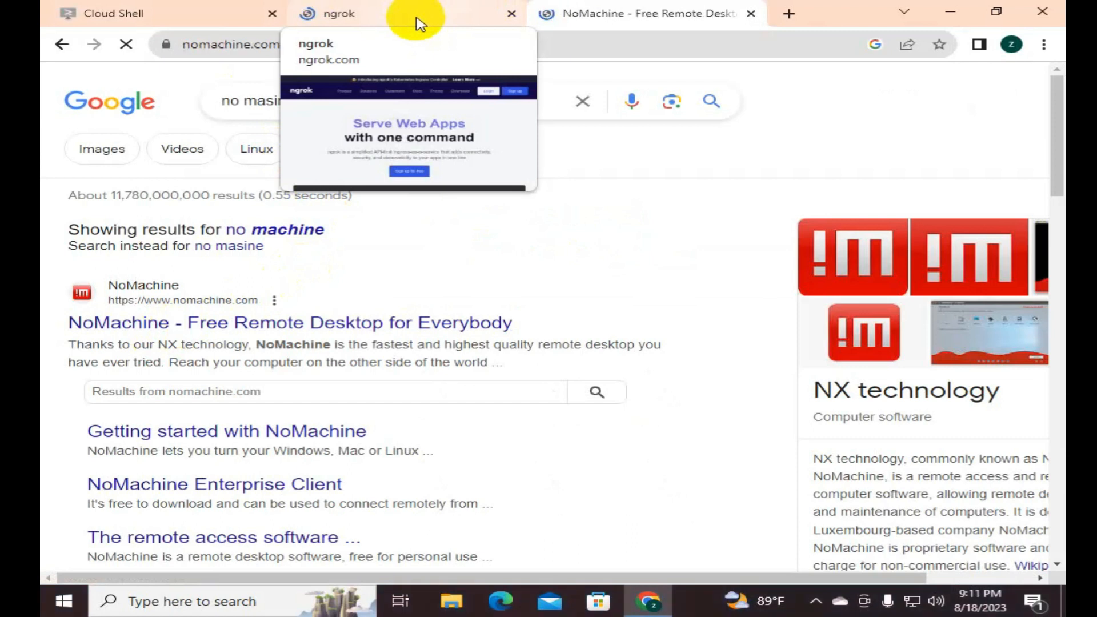
Step: Open the account sign-up page on the ngrok site, checking the NoMachine and Cloud Shell pages while it loads
left_click(417, 20)
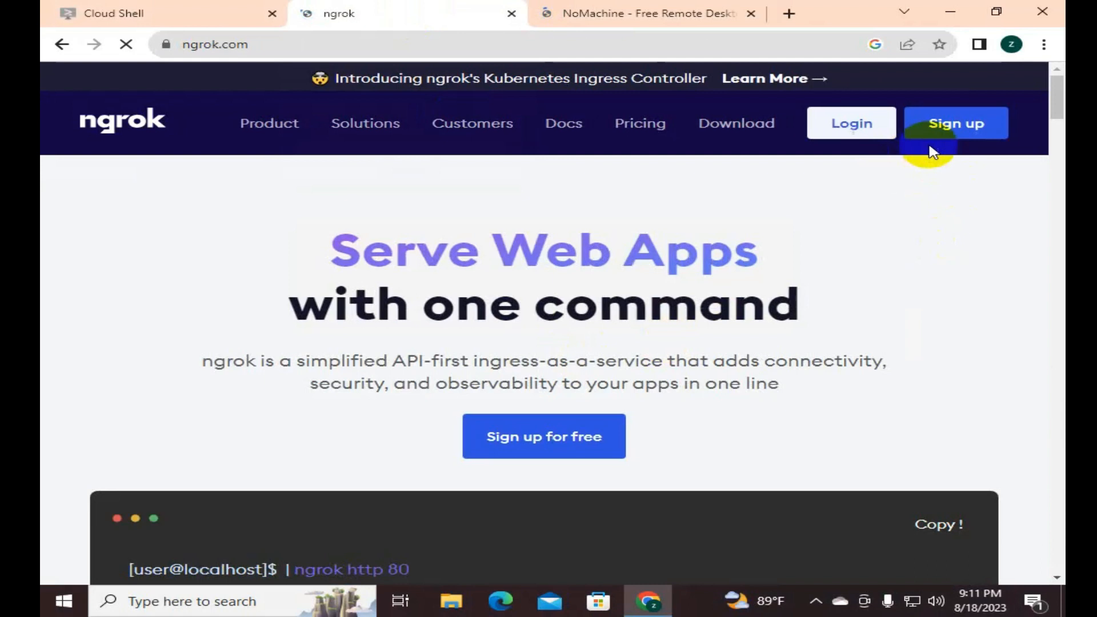
left_click(967, 125)
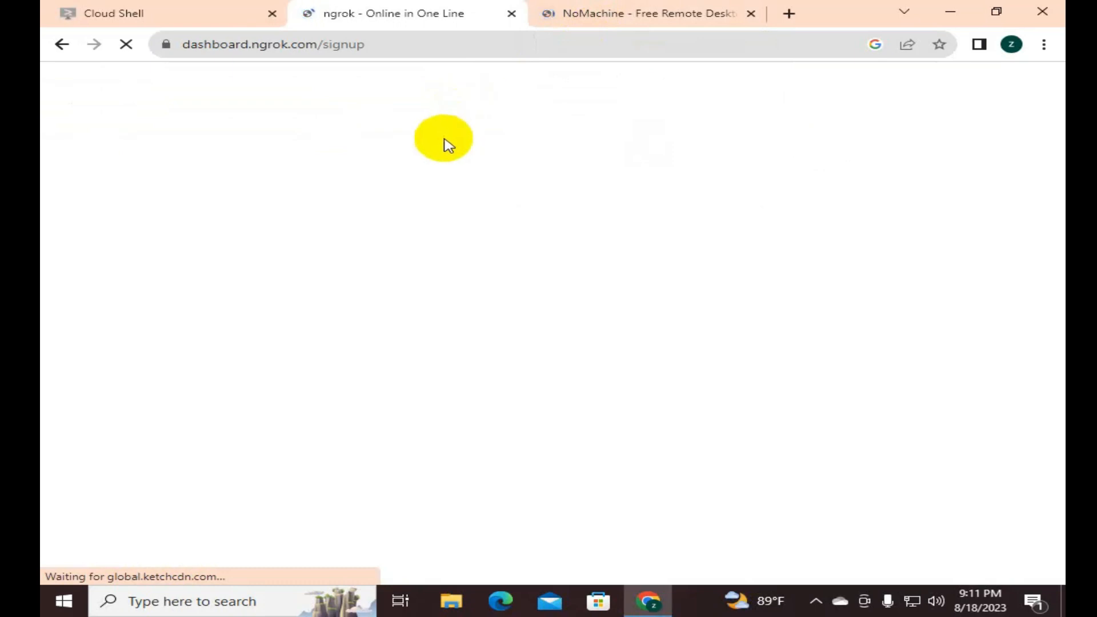
left_click(585, 16)
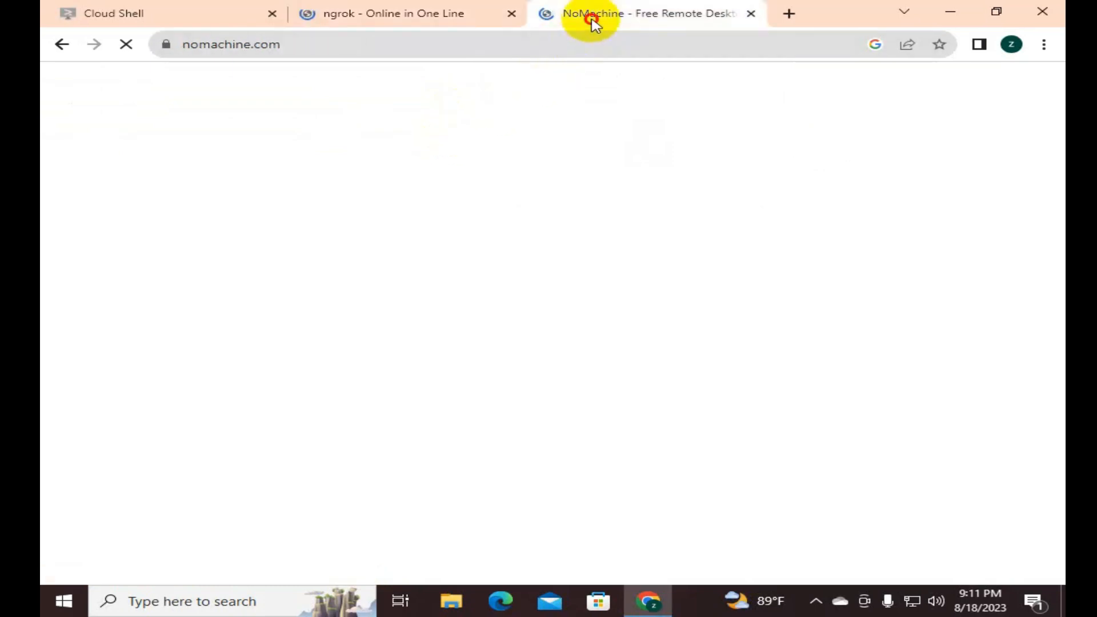
left_click(334, 17)
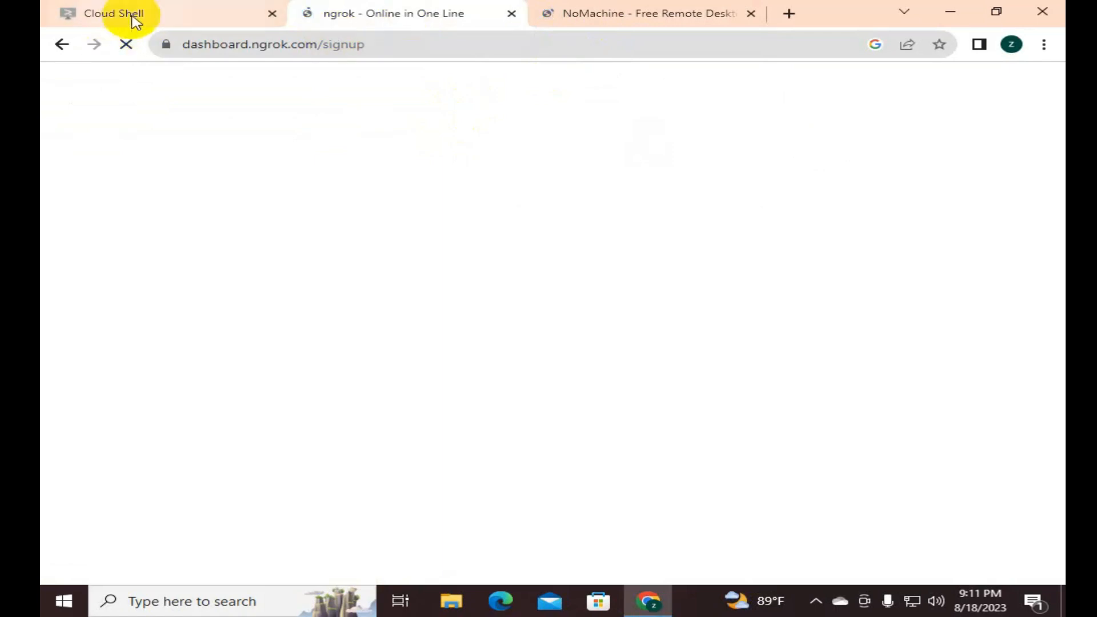
left_click(122, 18)
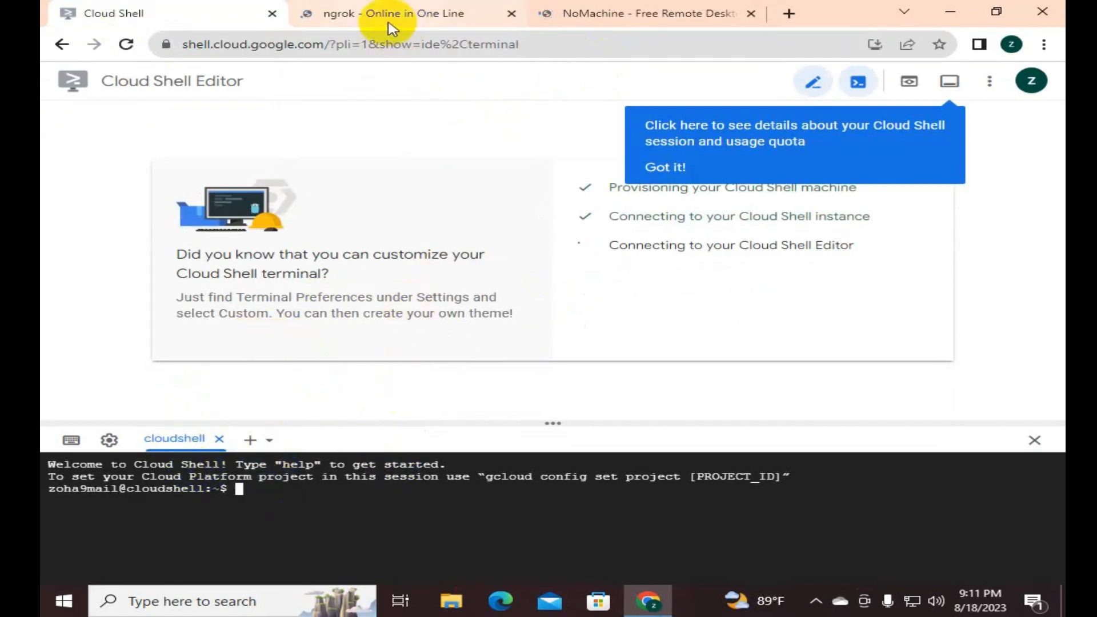
left_click(389, 23)
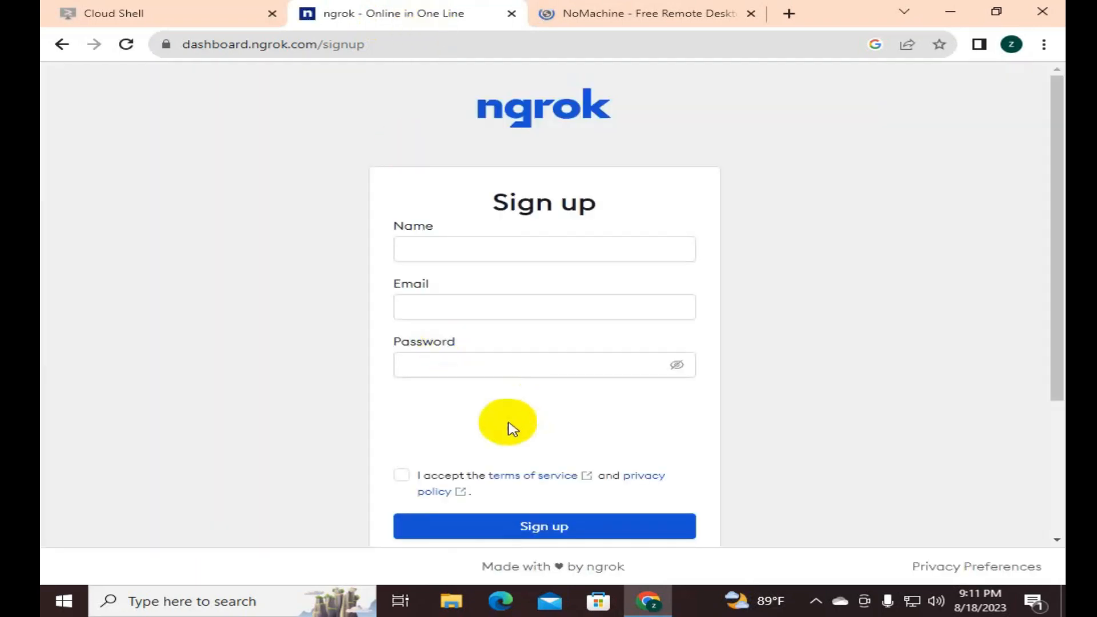
Step: Sign up for ngrok with Google, choosing the Google account already listed
scroll(510, 429, "down", 3)
scroll(510, 428, "down", 1)
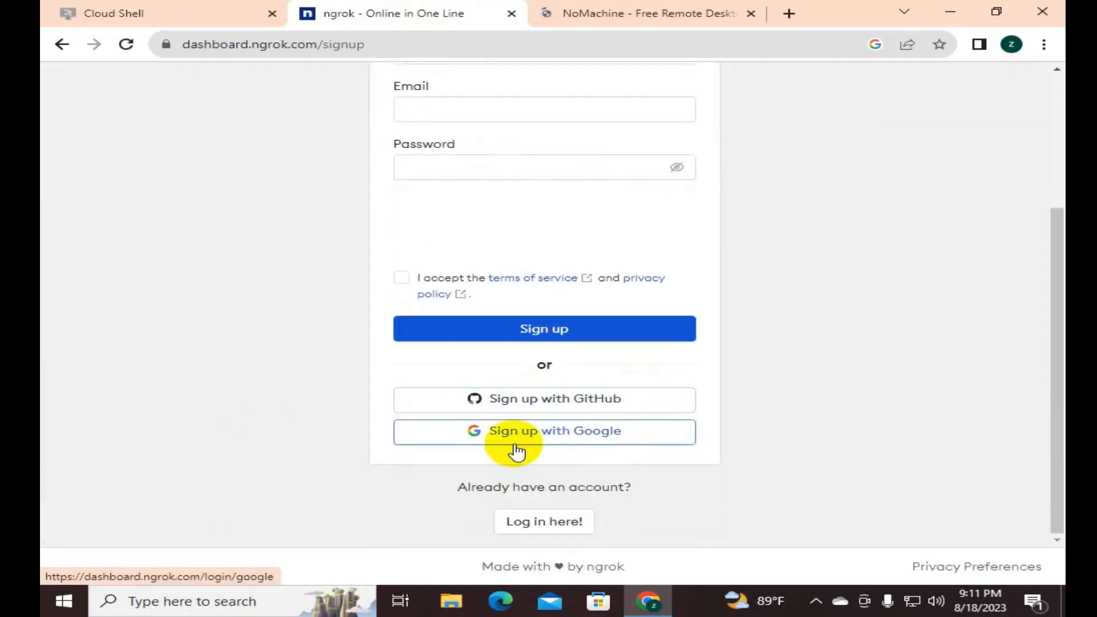
left_click(531, 444)
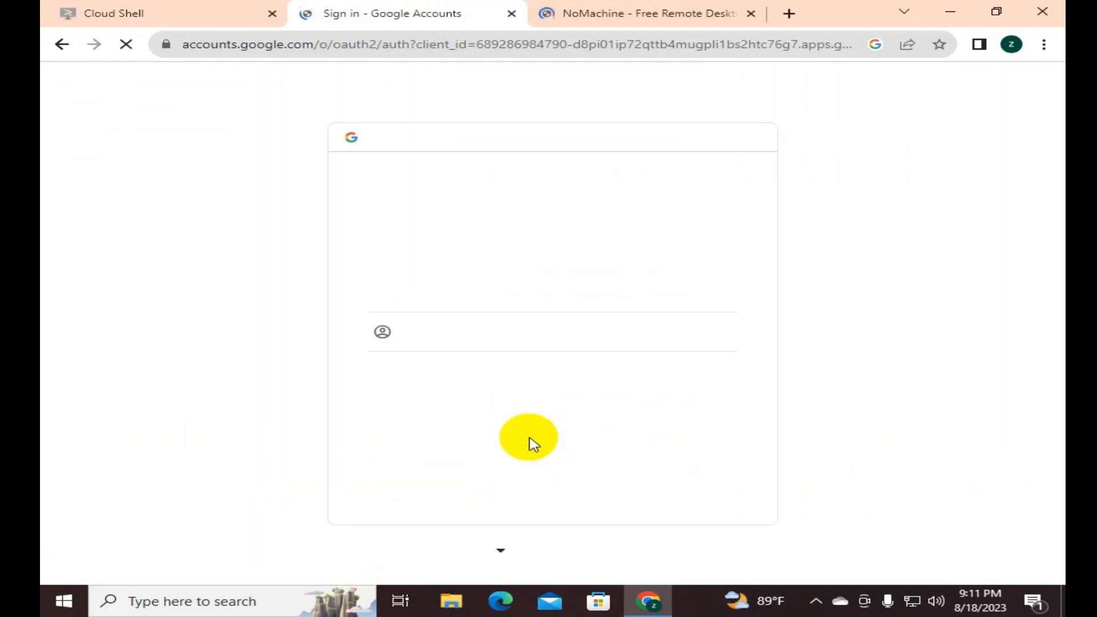
left_click(460, 295)
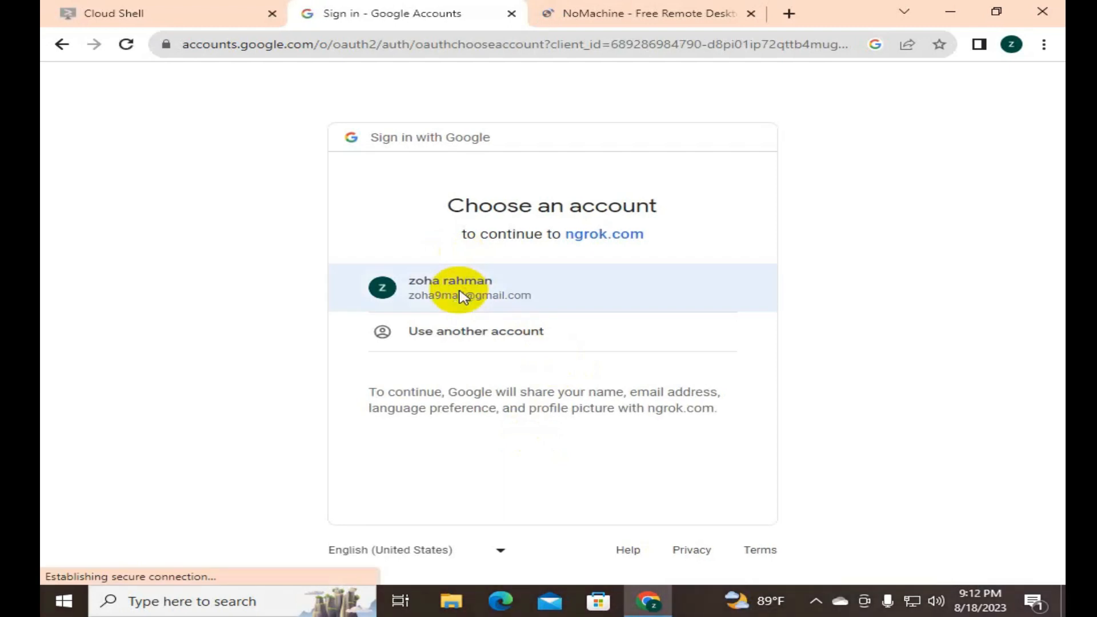
left_click(485, 294)
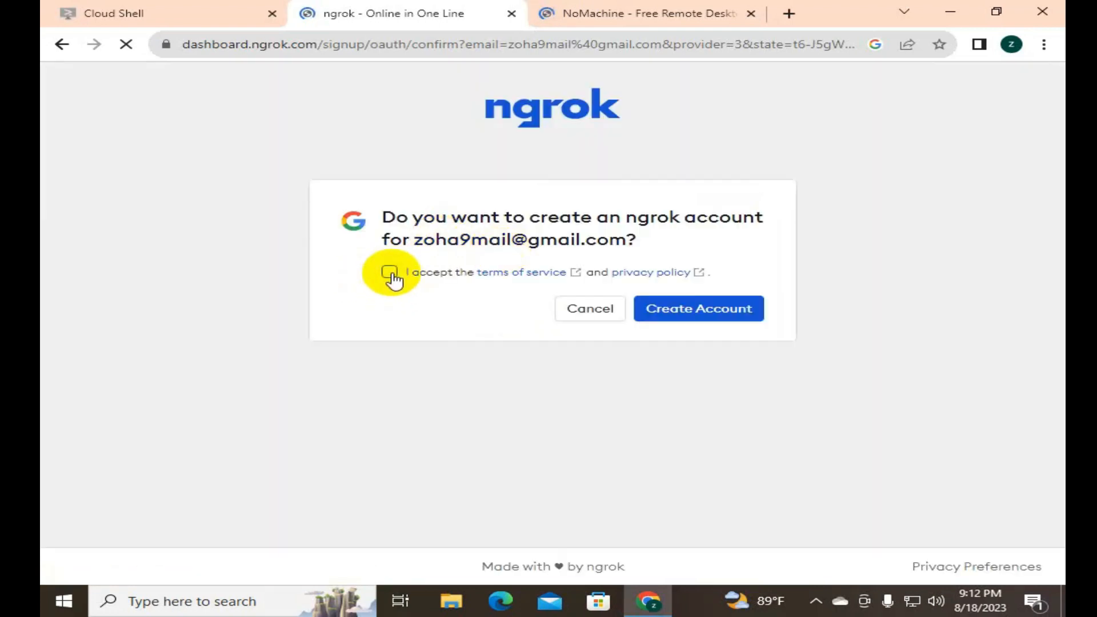
Step: Accept the ngrok terms to create the account and skip the multi-factor authentication setup
left_click(392, 279)
left_click(694, 317)
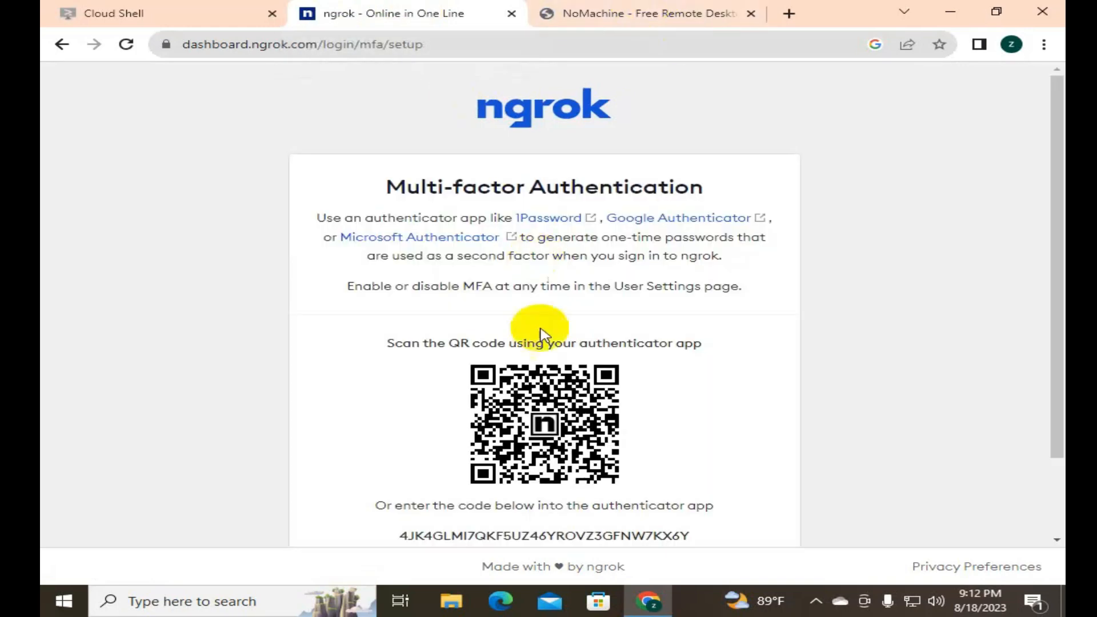
scroll(538, 324, "down", 2)
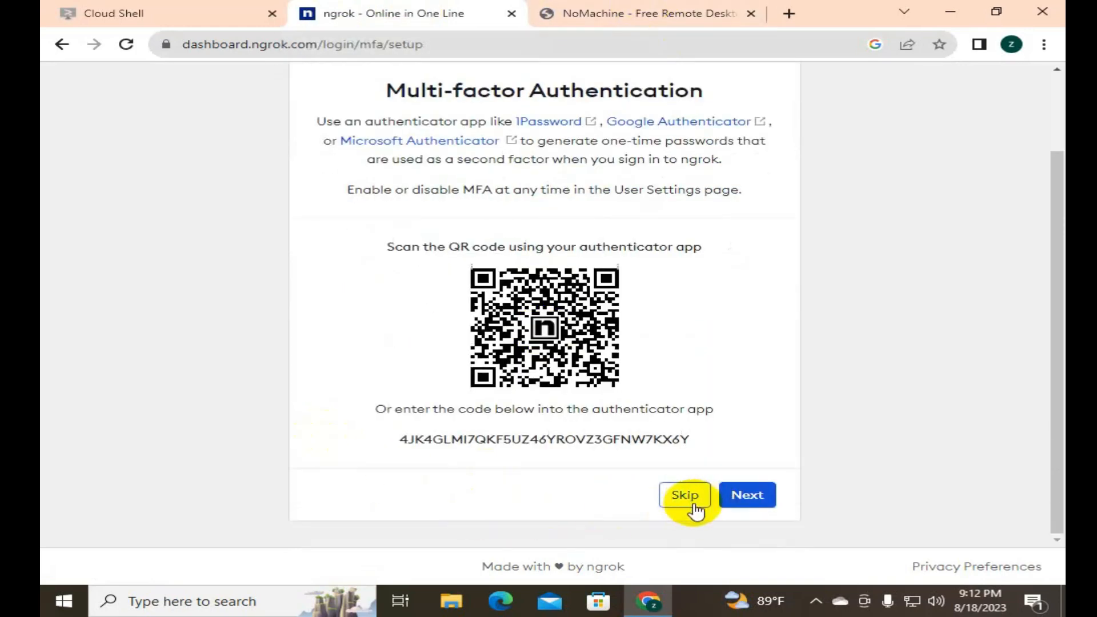
left_click(693, 502)
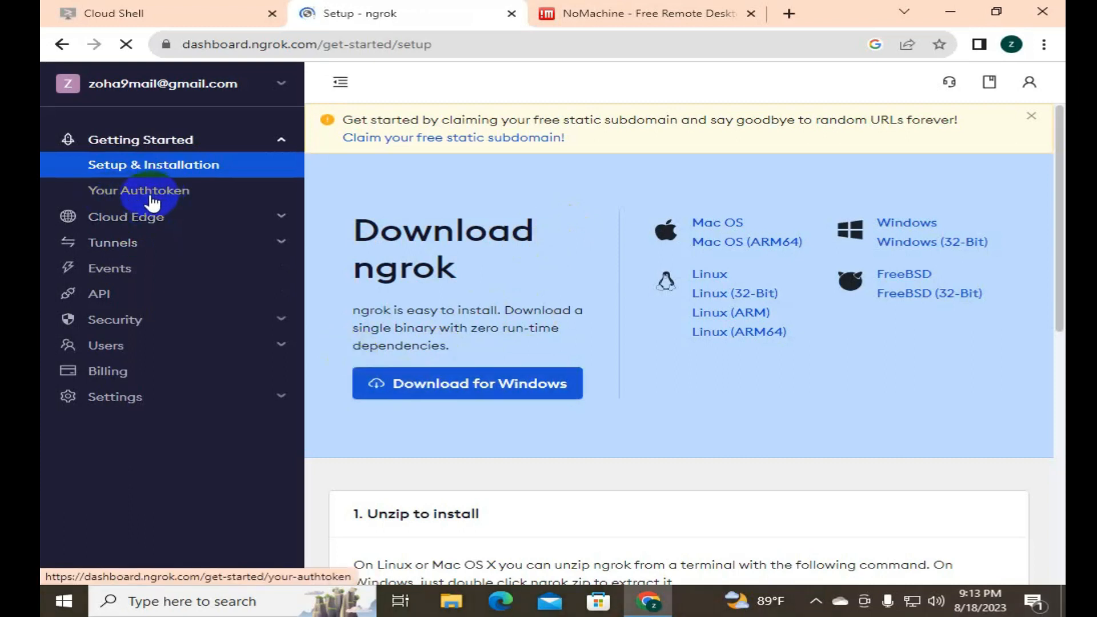
Step: Open the Your Authtoken page in the ngrok dashboard and switch to the NoMachine site
left_click(151, 197)
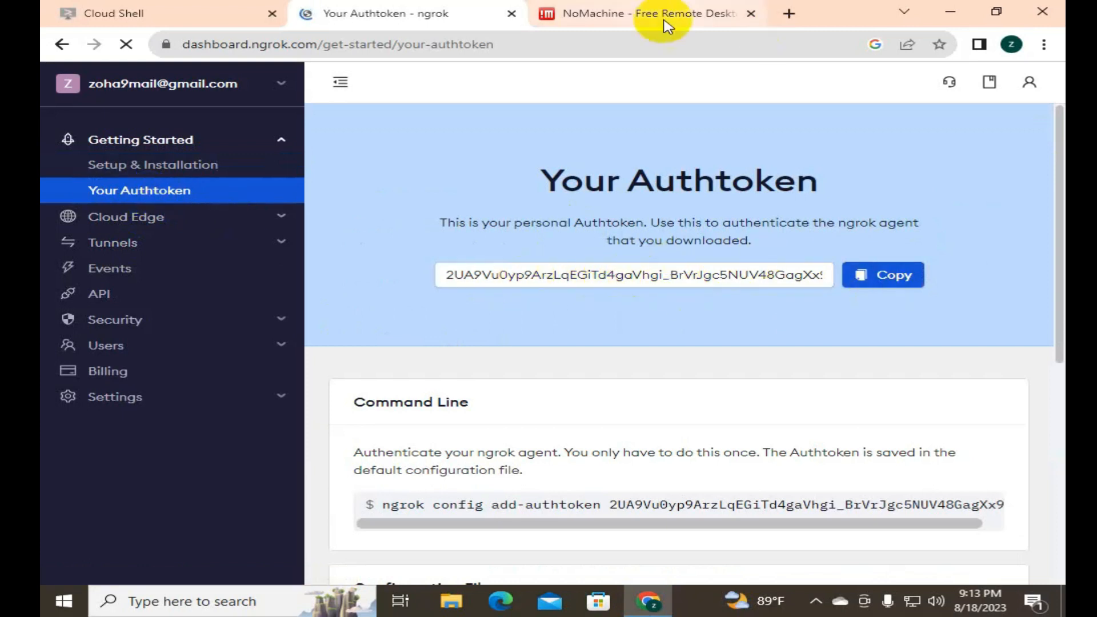
left_click(644, 22)
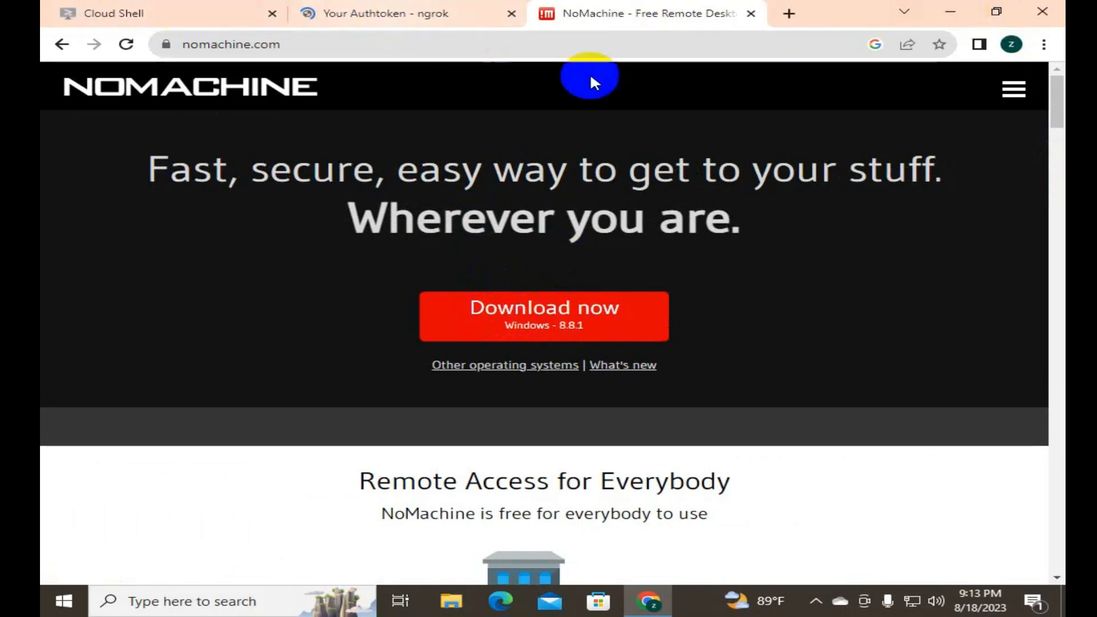
Step: Minimize the browser and open the rdp folder on the desktop in File Explorer
left_click(950, 12)
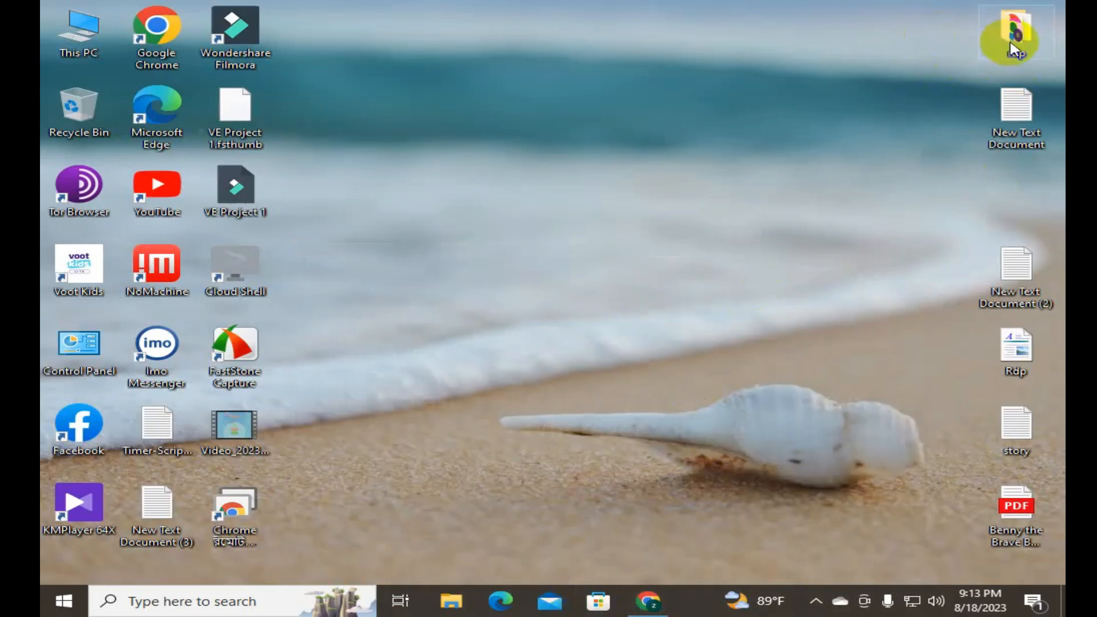
left_click(1029, 108)
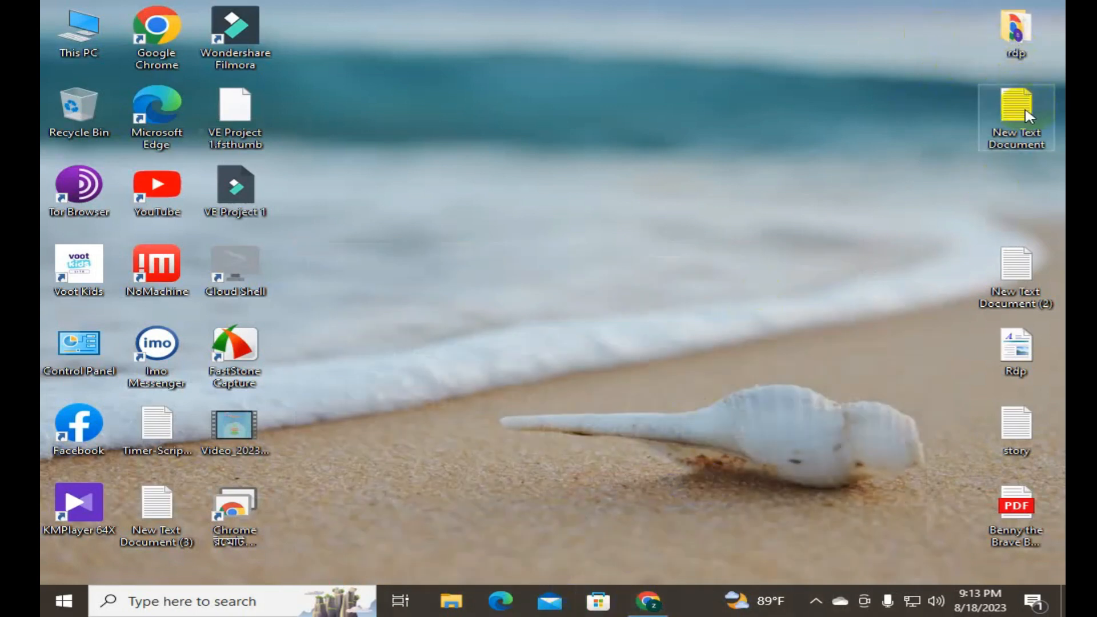
left_click(1006, 28)
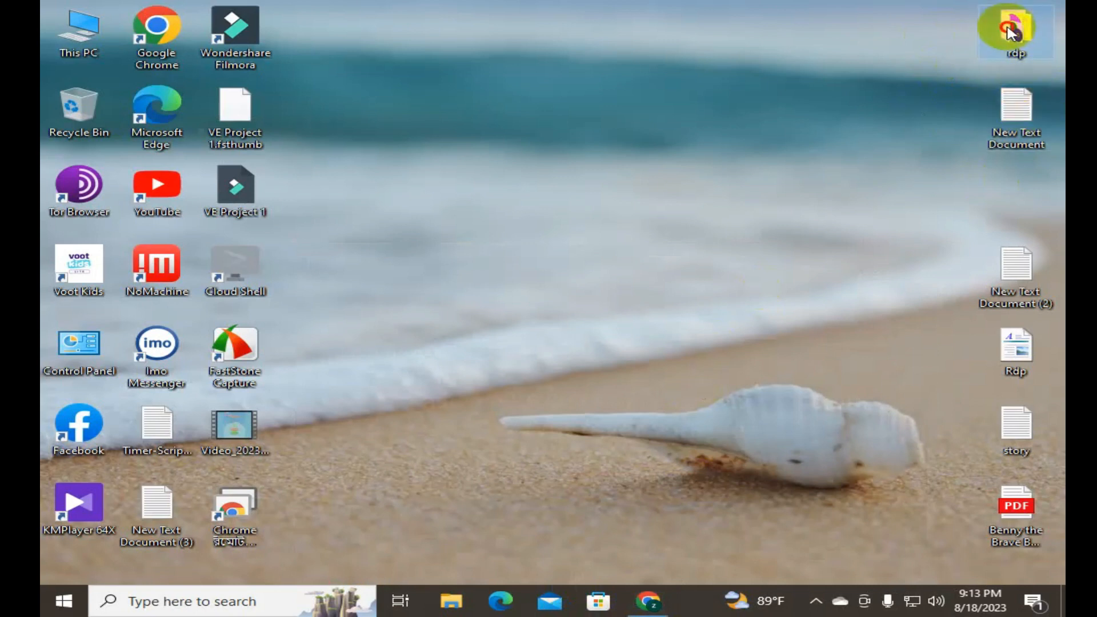
double_click(993, 48)
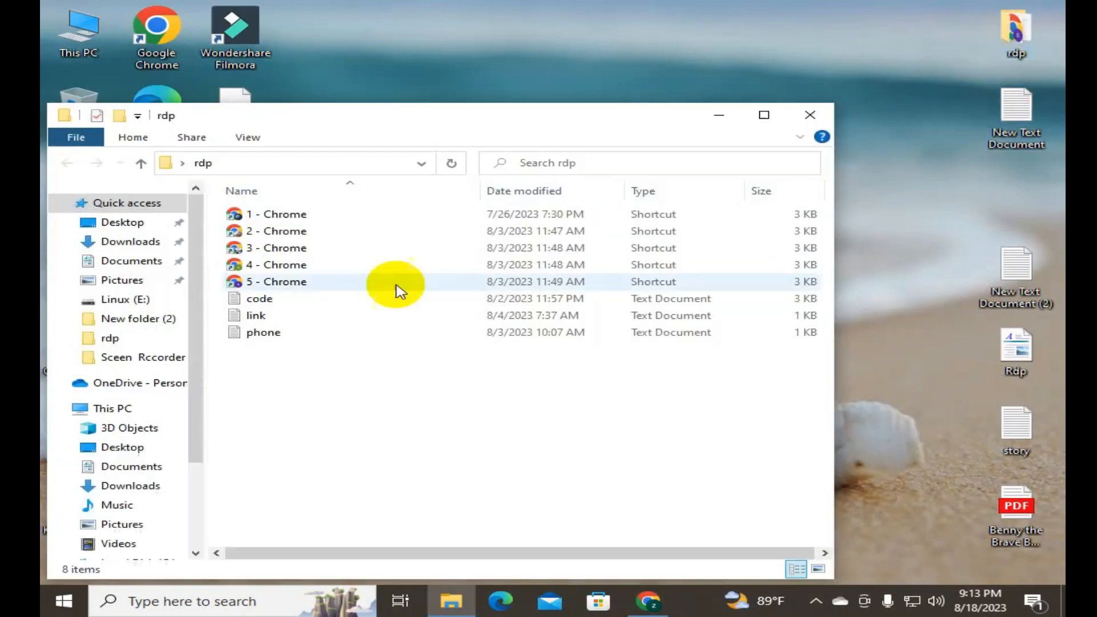
Step: Copy the entire script from the code text file in the rdp folder, and close the file and the folder
left_click(269, 308)
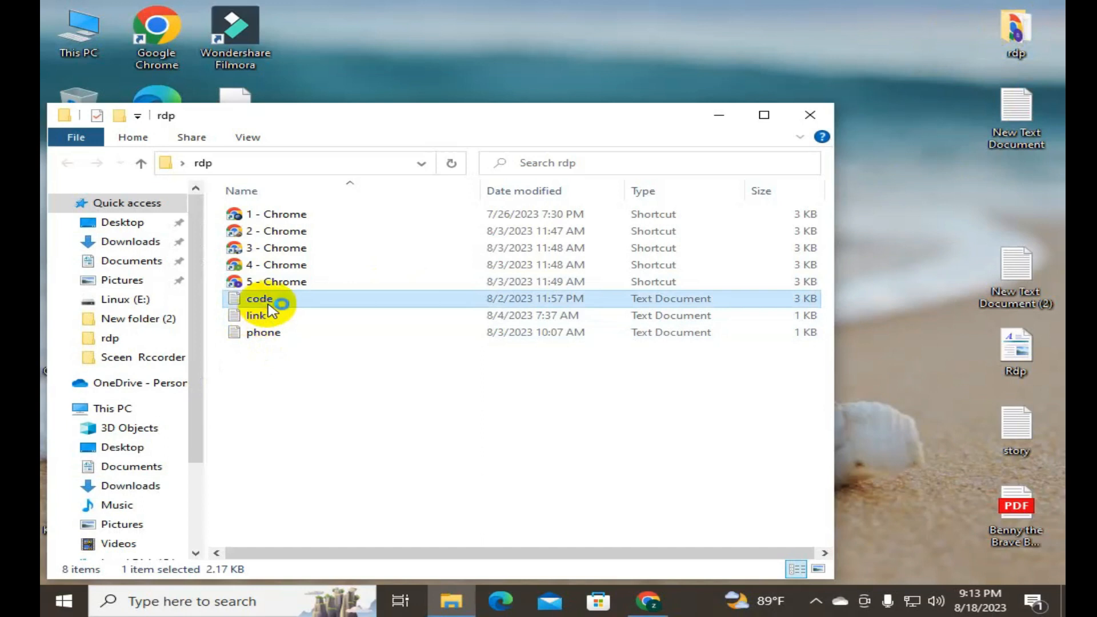
double_click(269, 308)
left_click(448, 241)
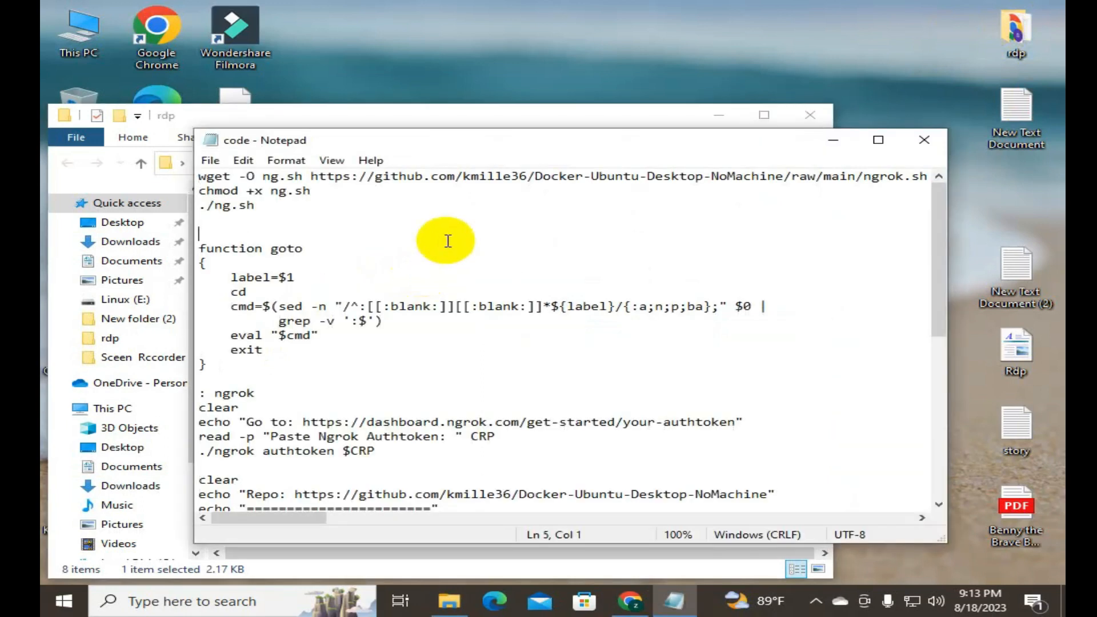
key("ctrl+a")
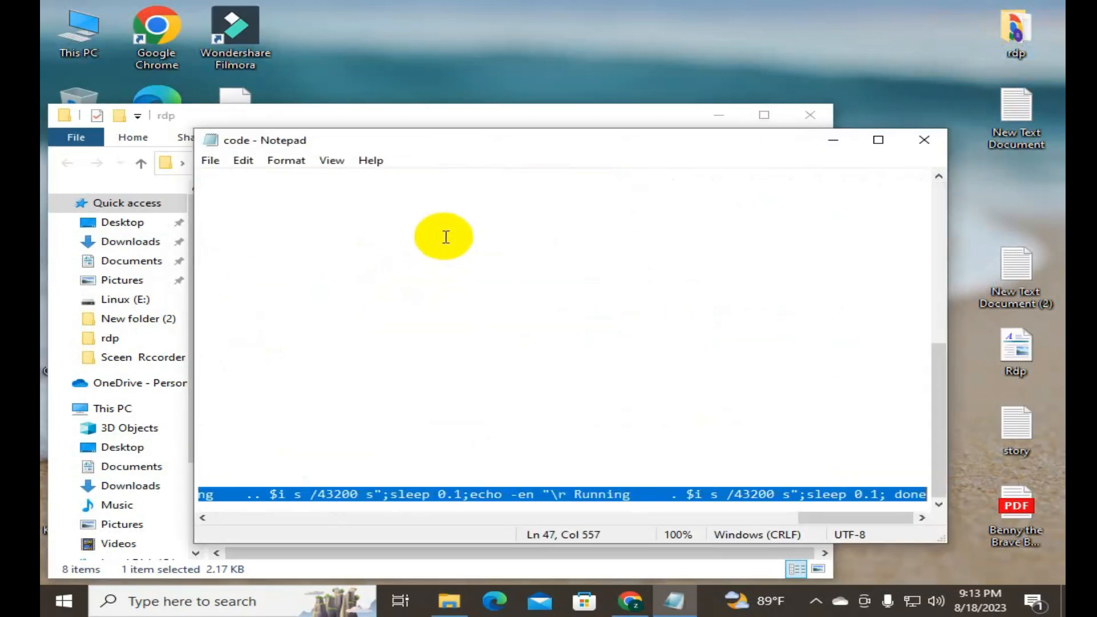
left_click(922, 141)
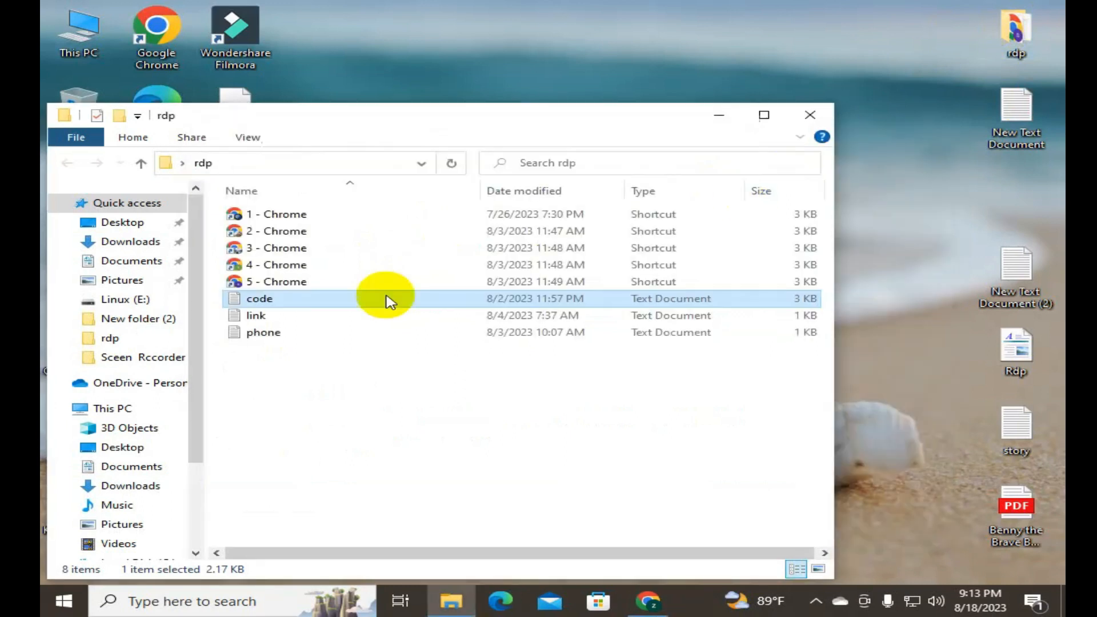
left_click(809, 115)
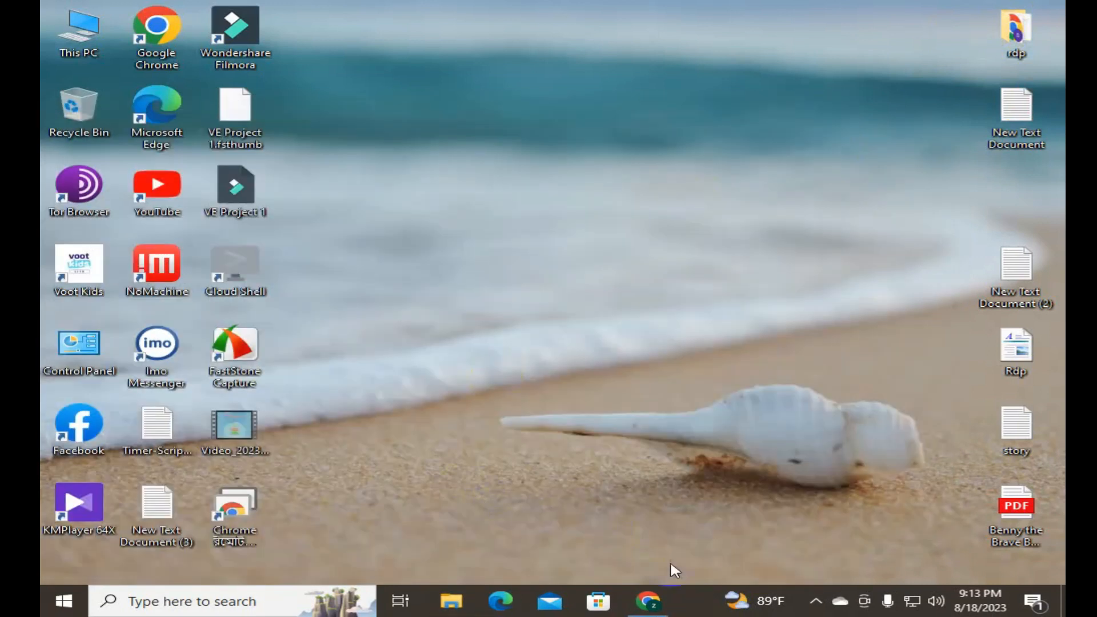
Step: Switch to Cloud Shell in Chrome, and paste and run the copied script in the terminal
left_click(650, 605)
left_click(172, 17)
left_click(249, 501)
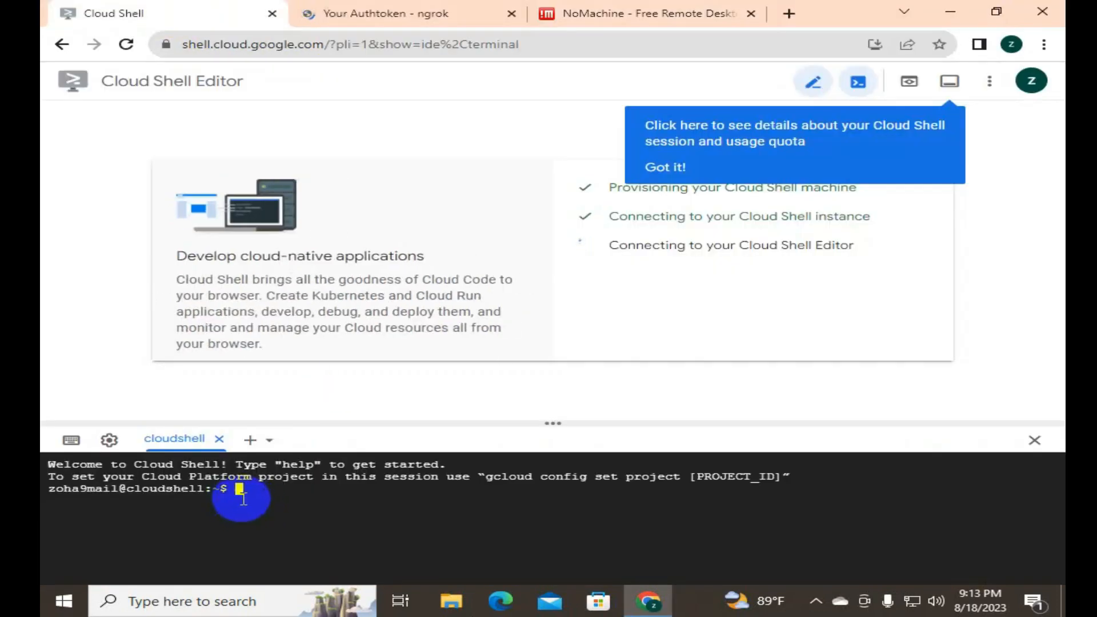
key("ctrl+v")
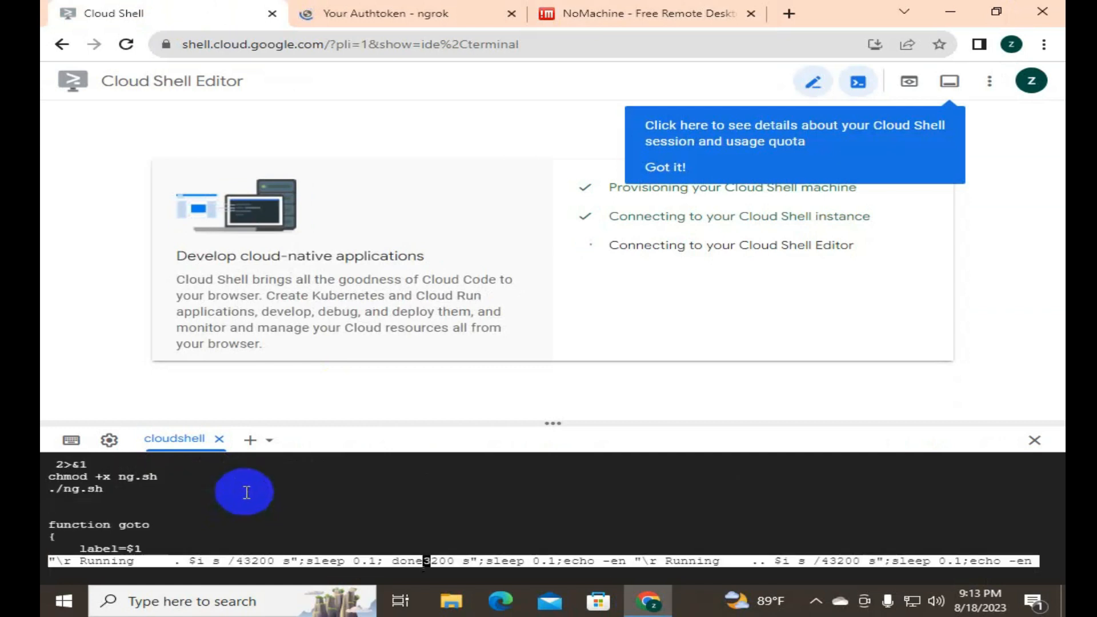
key("Return")
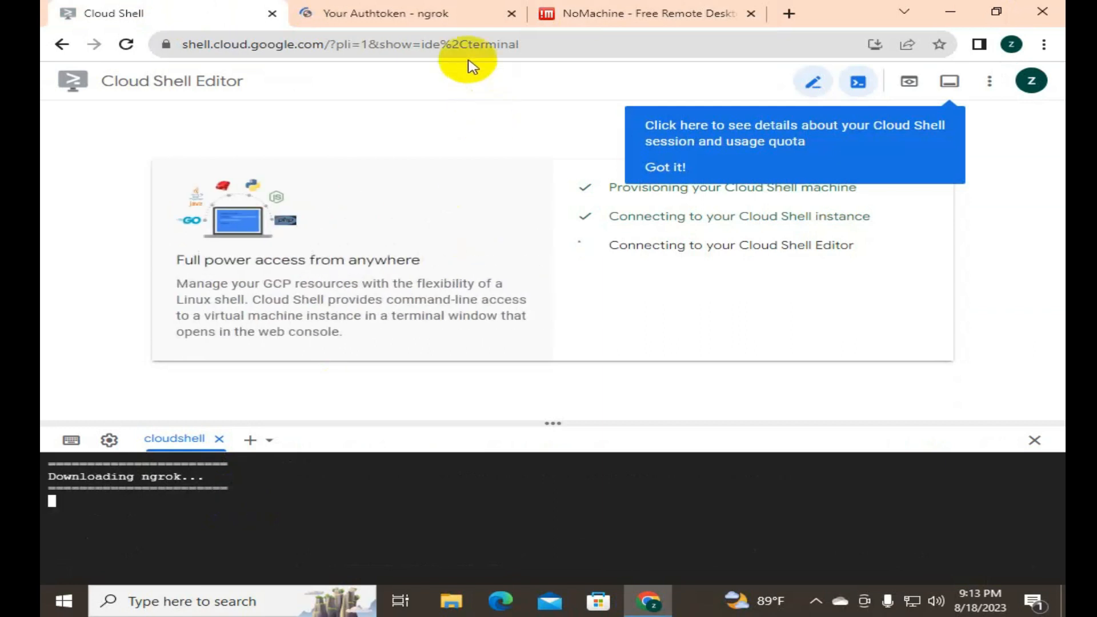
Step: Copy the authtoken from the ngrok dashboard into the Cloud Shell authtoken prompt and choose us as the ngrok region
left_click(394, 17)
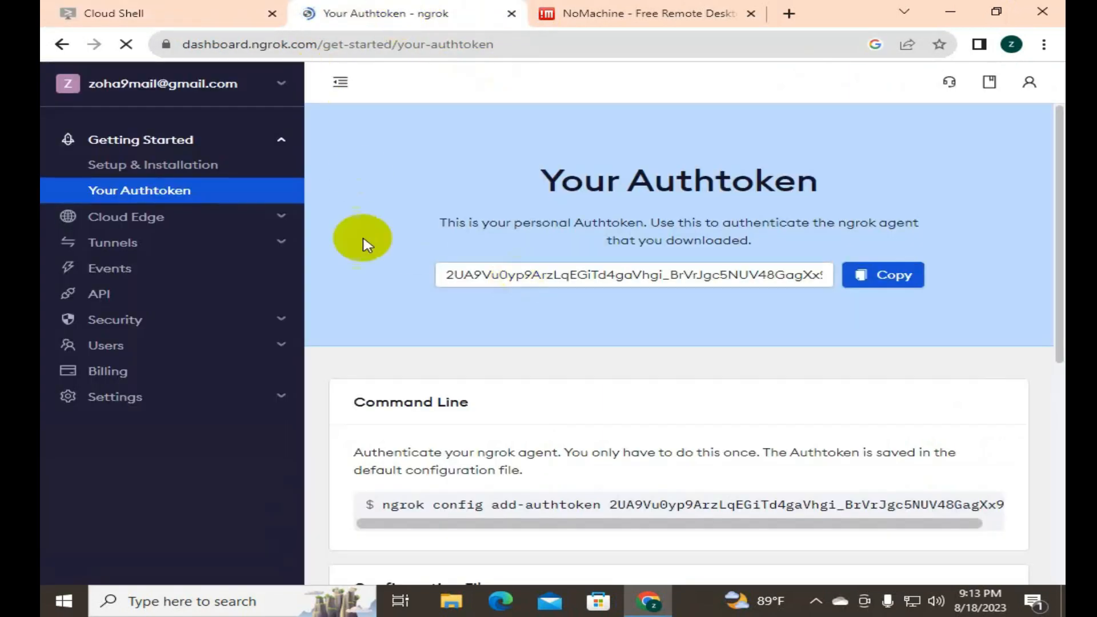
left_click(896, 278)
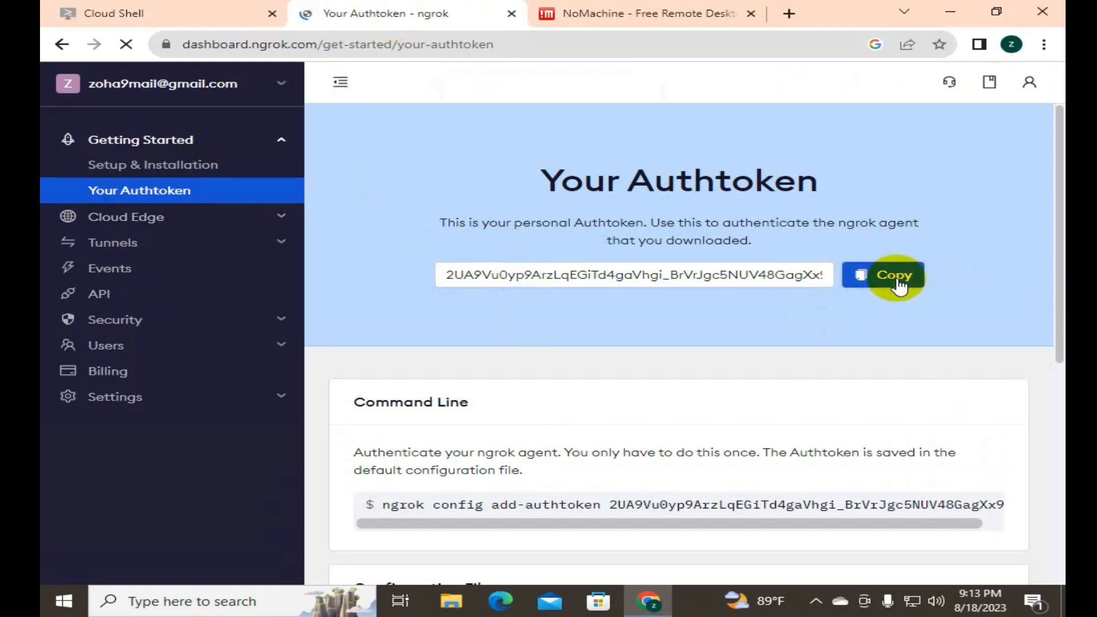
left_click(209, 15)
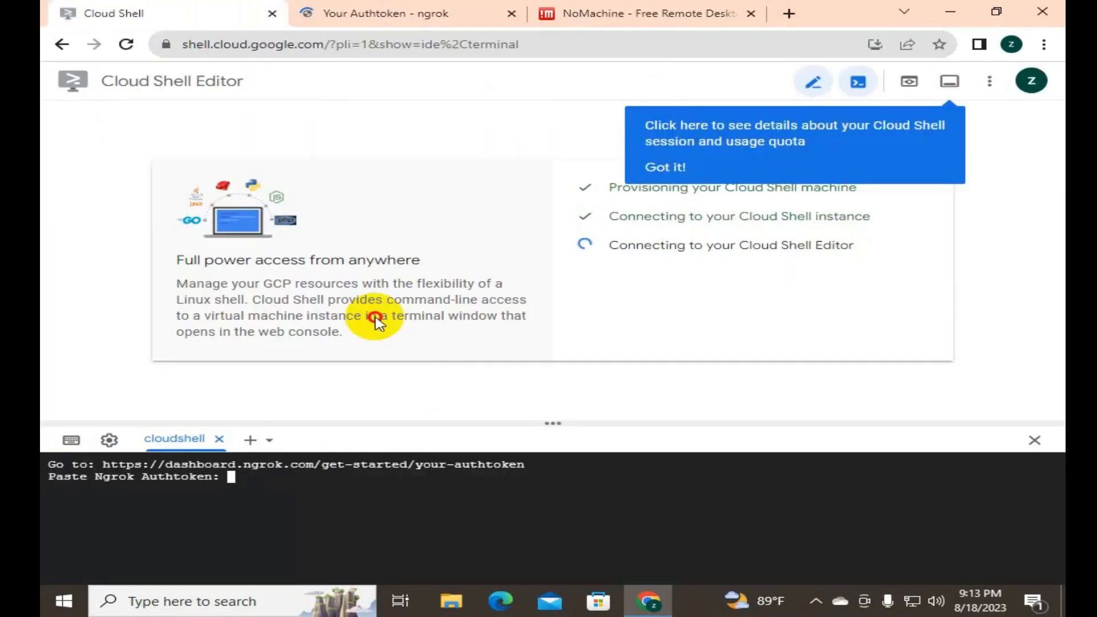
left_click(234, 479)
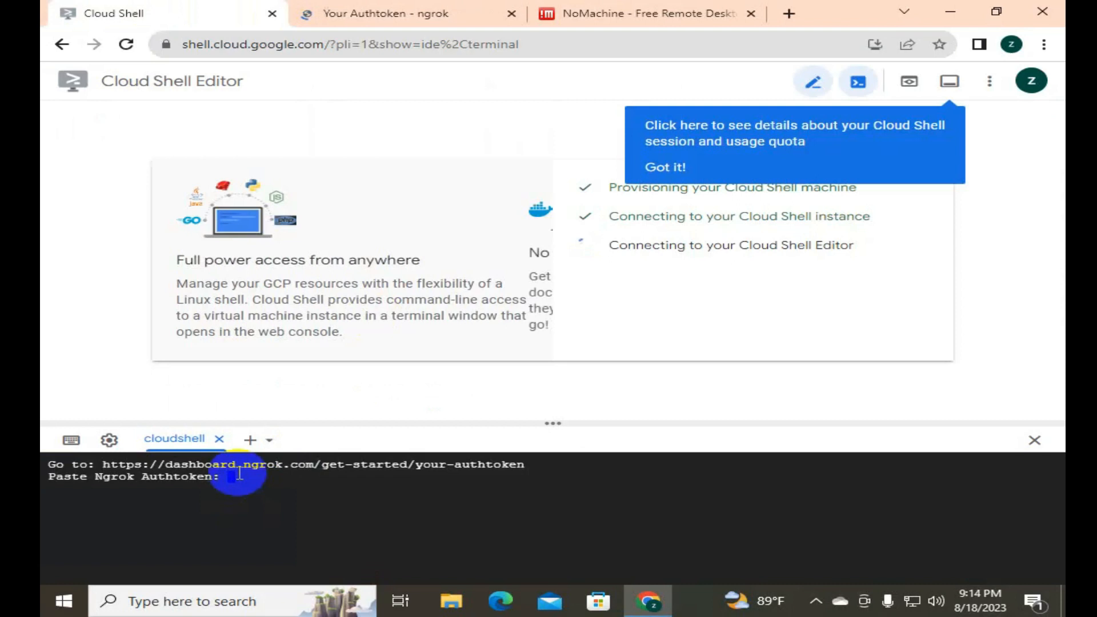
key("ctrl+v")
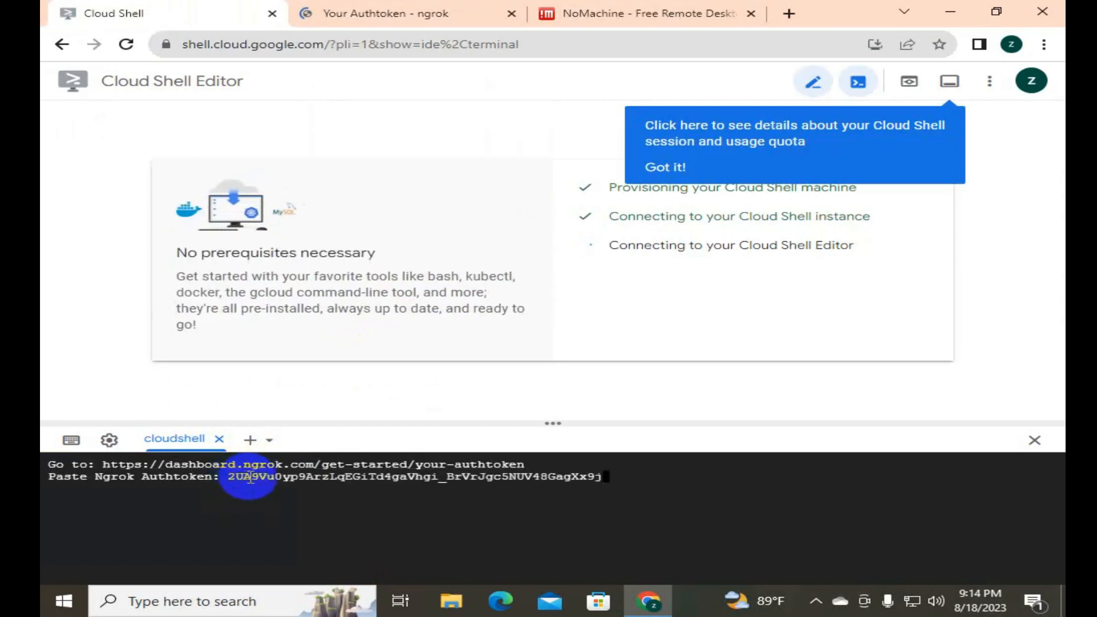
key("Return")
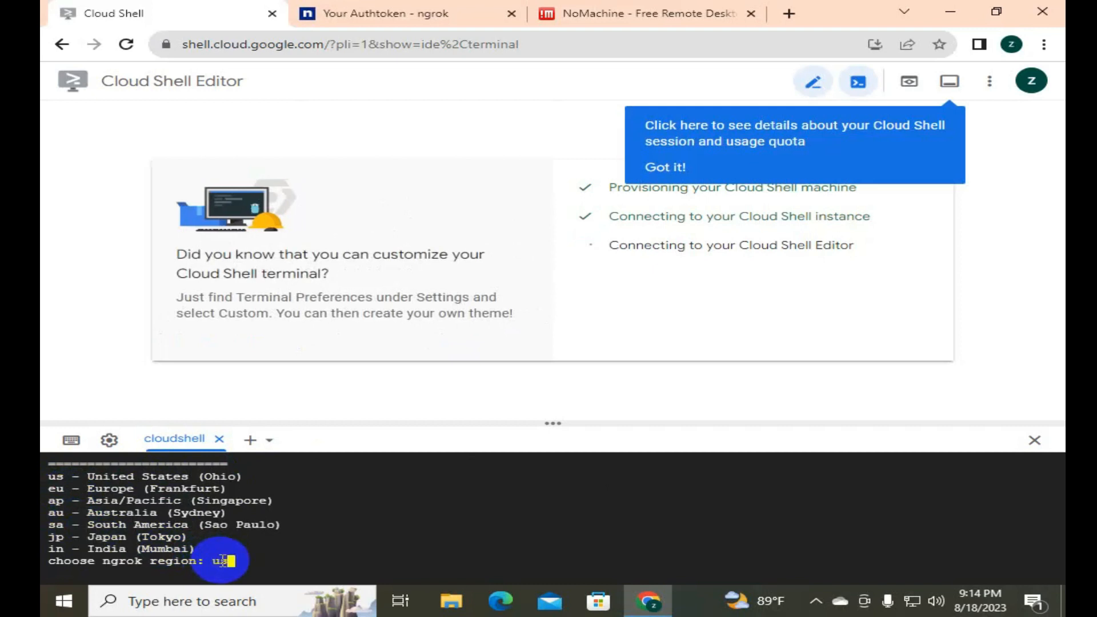
key("Return")
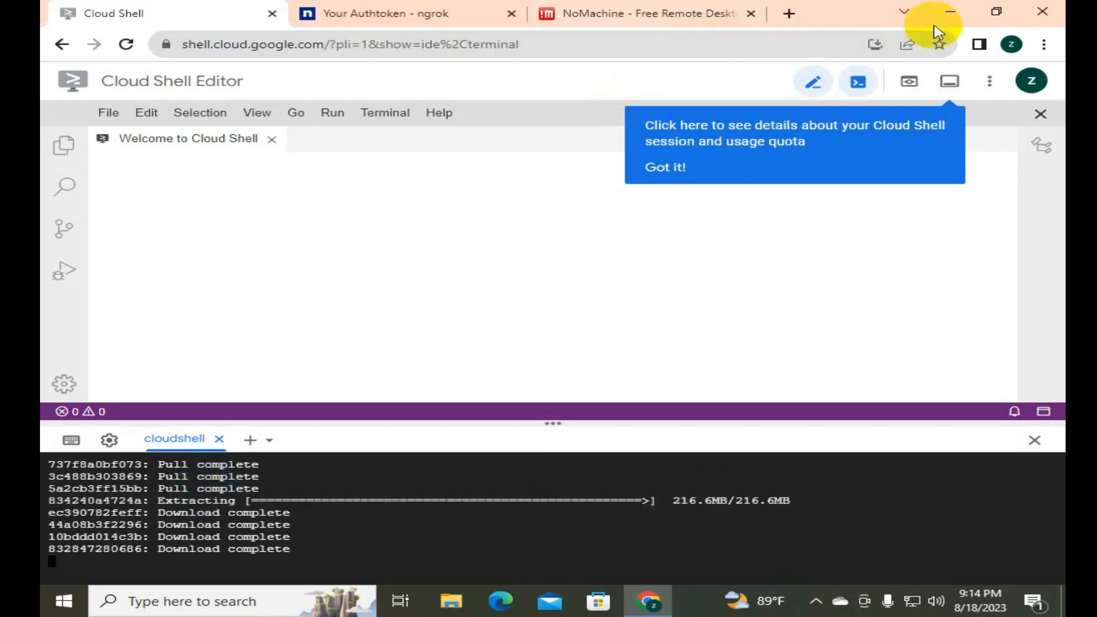
Step: Switch to NoMachine, remove the existing Rdp1 connection and start a new connection named rdp1
left_click(951, 11)
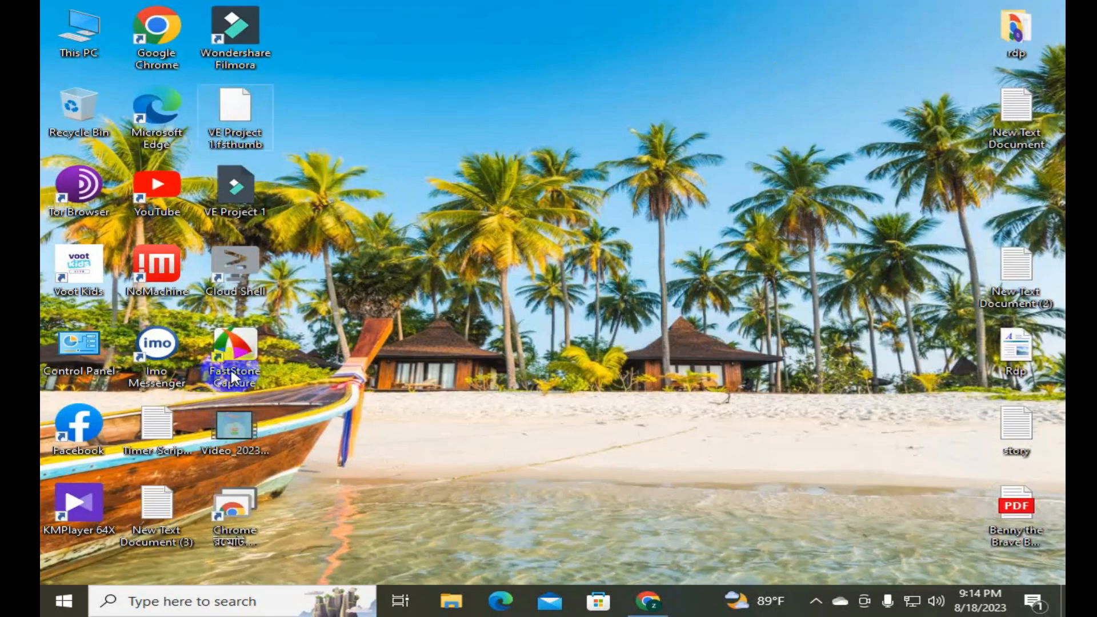
double_click(157, 266)
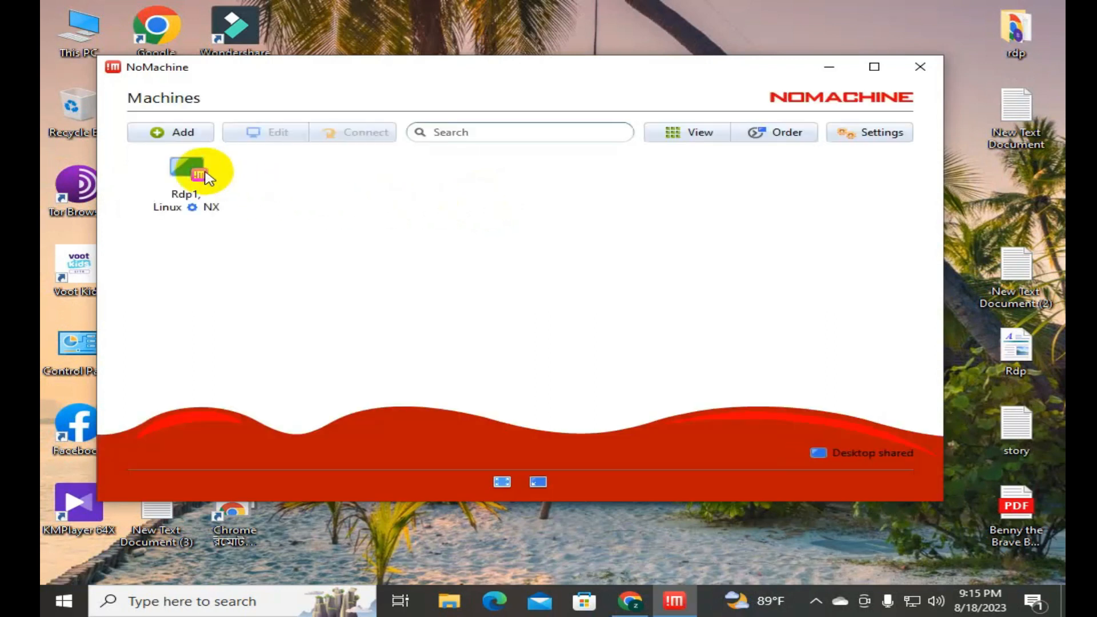
left_click(171, 191)
right_click(177, 193)
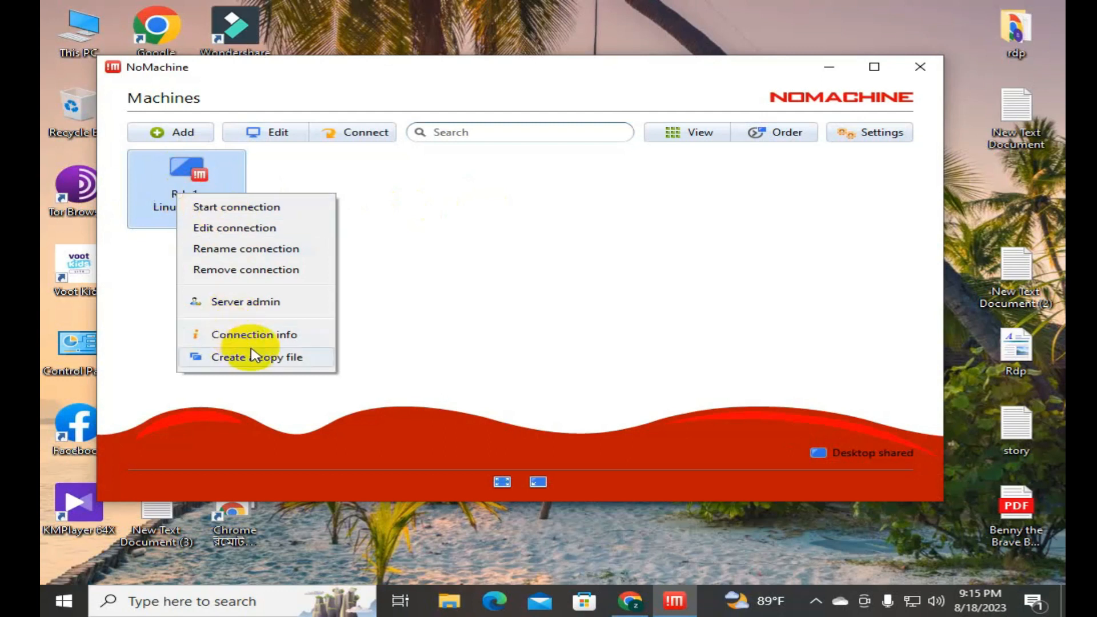
left_click(343, 268)
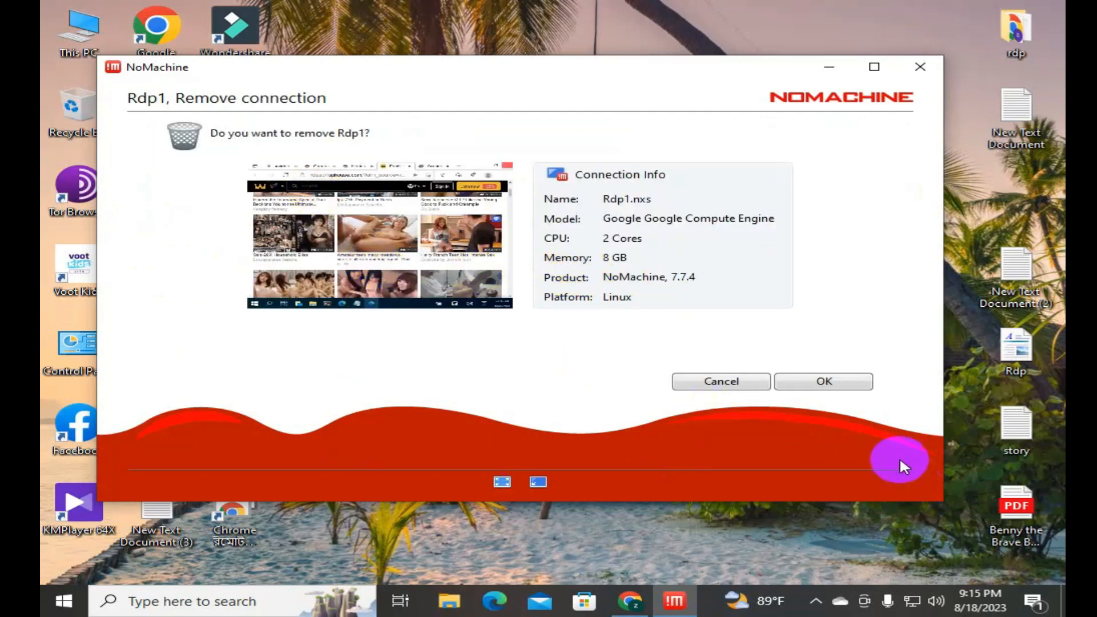
left_click(831, 387)
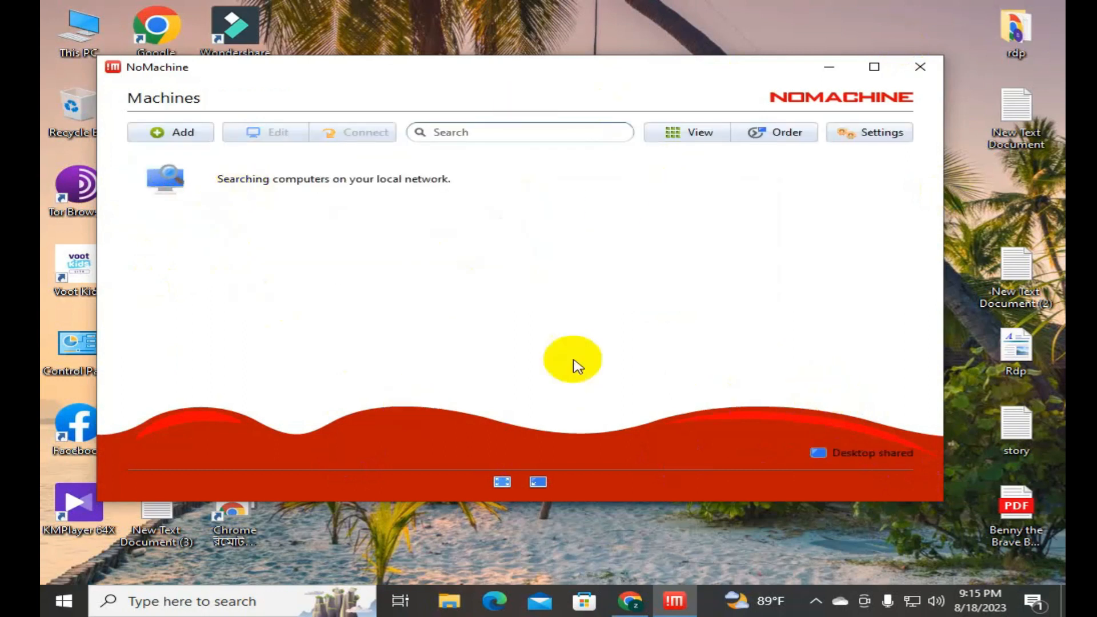
left_click(170, 142)
left_click(491, 224)
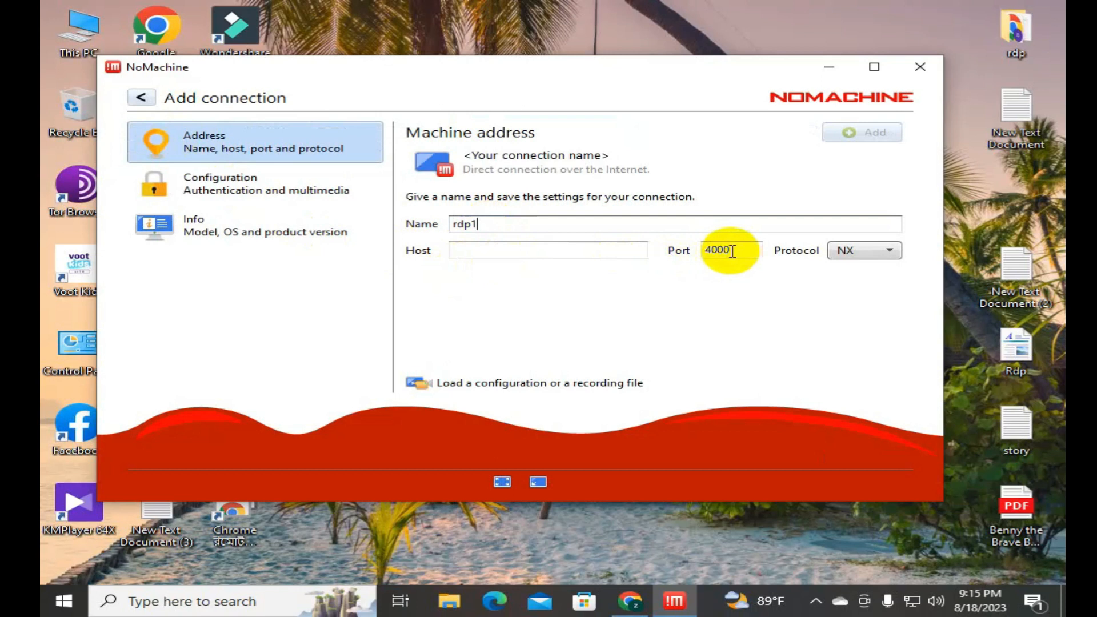
Step: Return to Cloud Shell, enlarge the terminal output and copy the NoMachine address 4.tcp.ngrok.io:16367
left_click(630, 602)
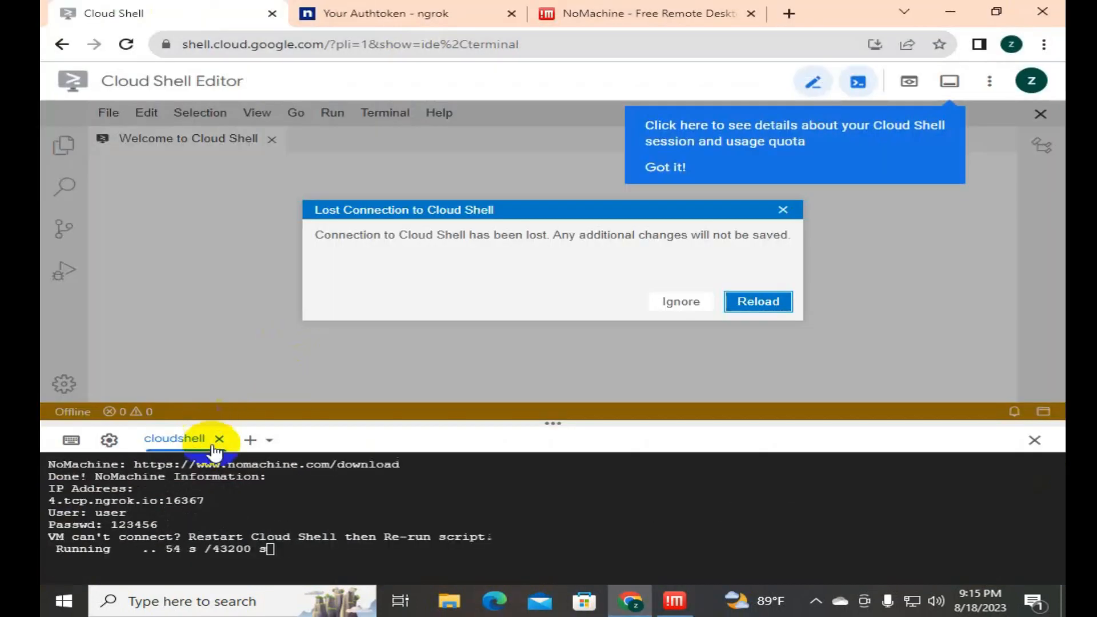
left_click(66, 505)
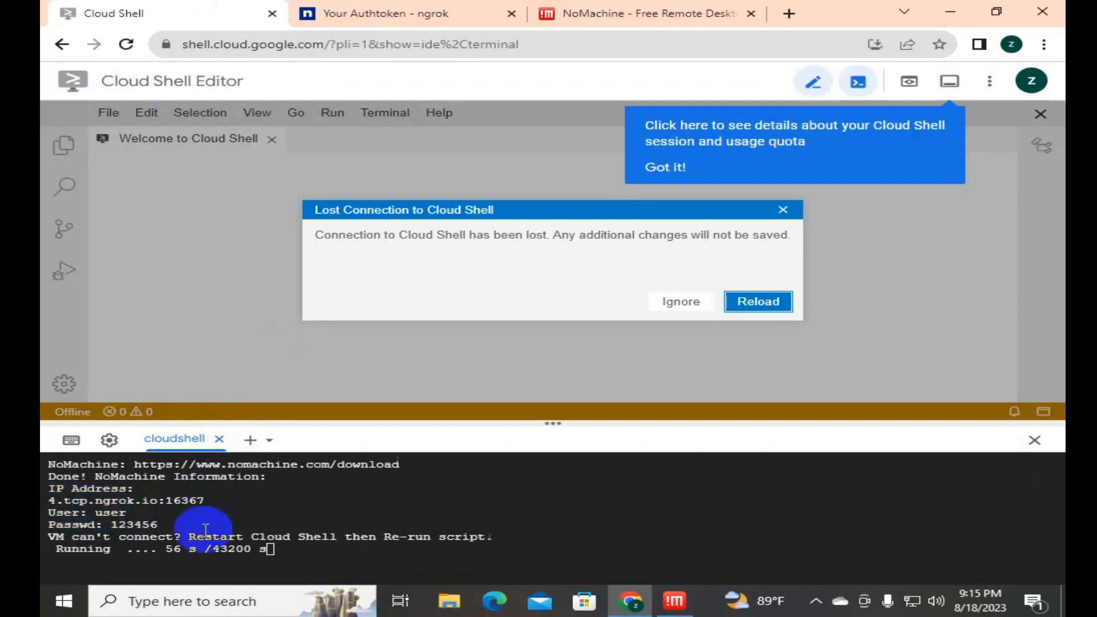
left_click(232, 537)
key("ctrl+plus")
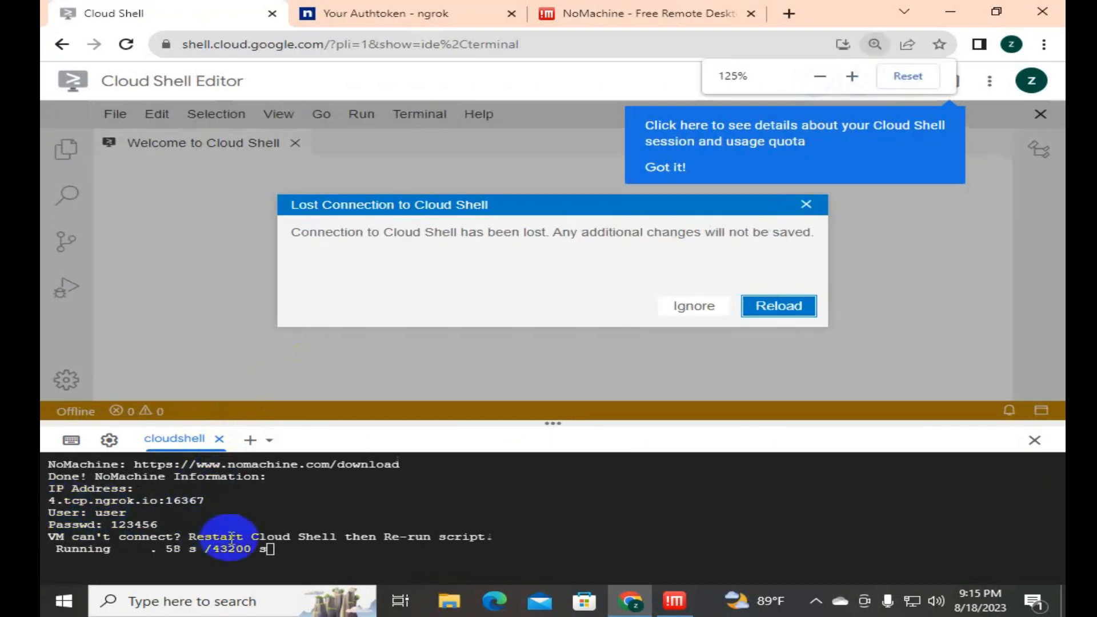
key("ctrl+plus")
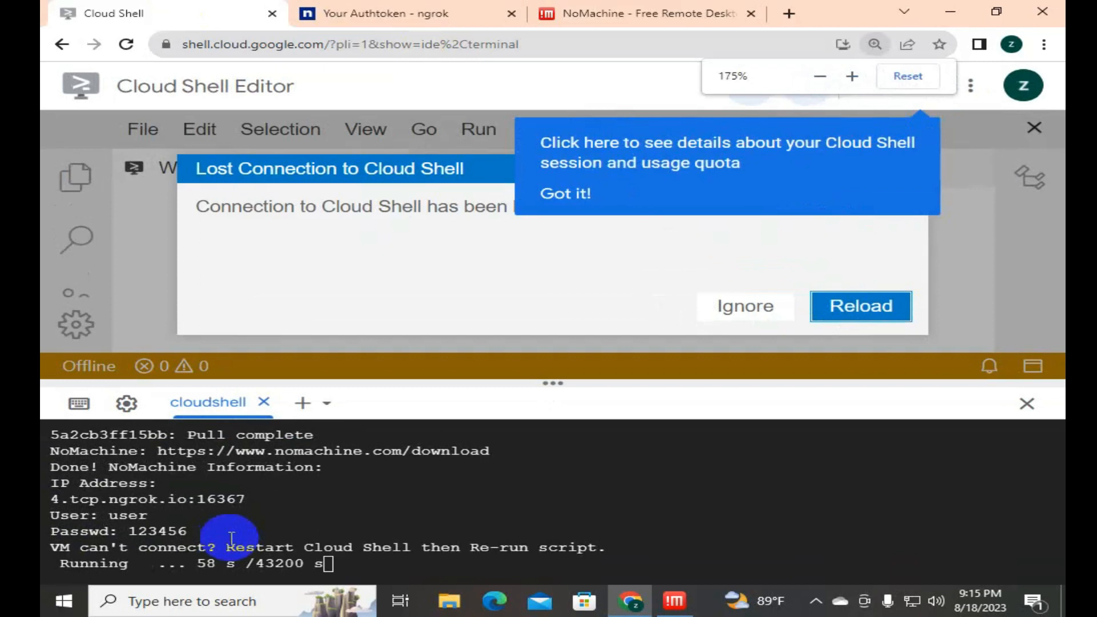
key("ctrl+plus")
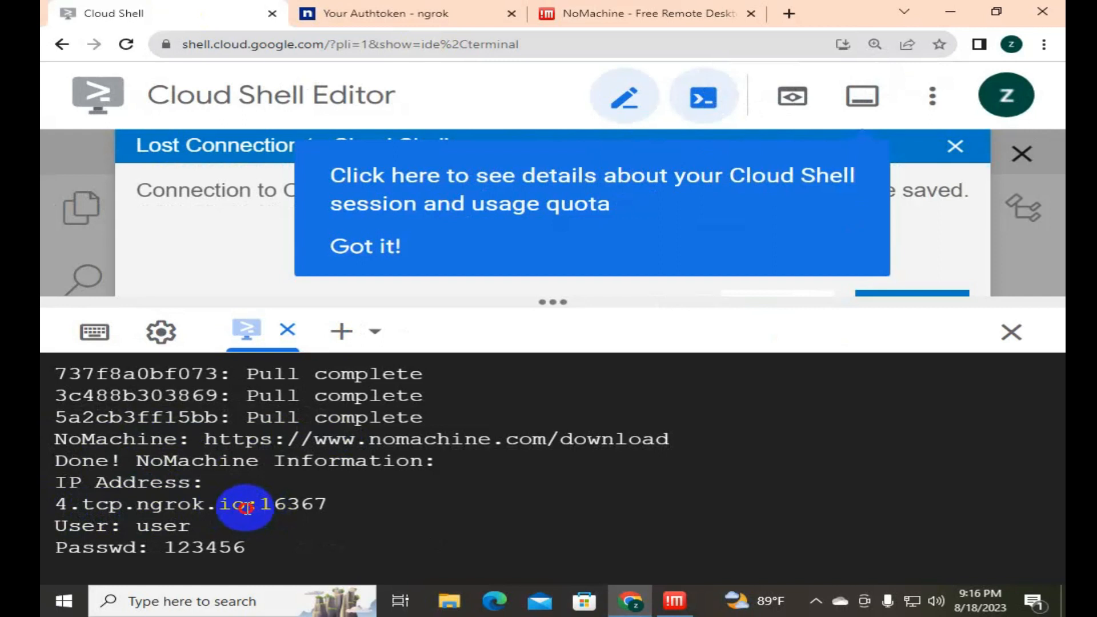
left_click_drag(327, 506, 54, 504)
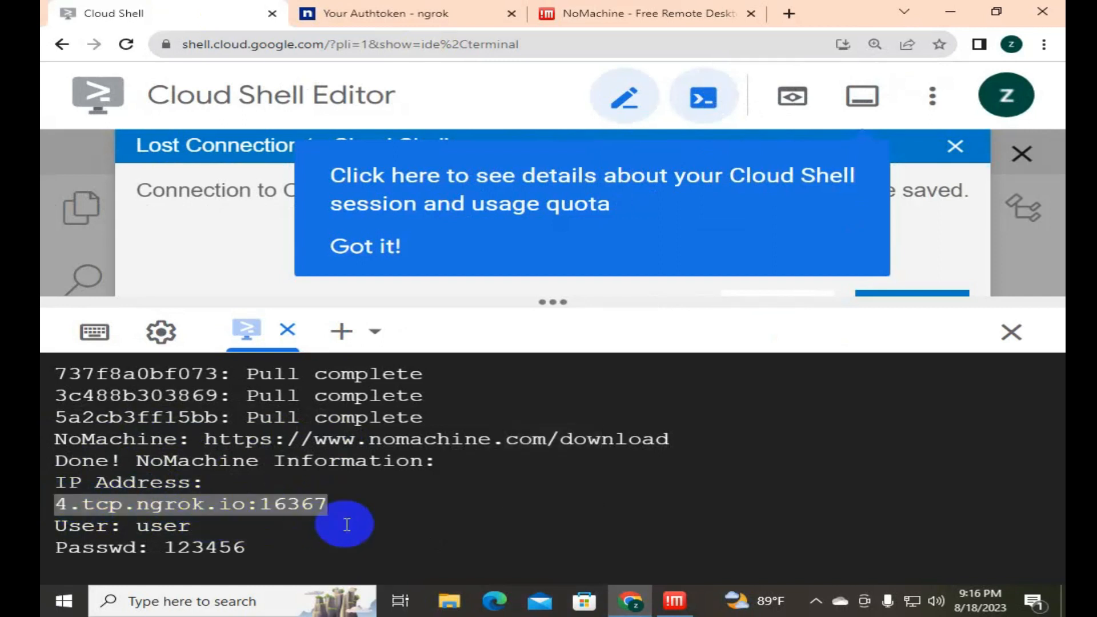
Step: Paste the copied address as the host of rdp1 in NoMachine and cut the port number 16367 out of it
left_click(665, 599)
left_click(486, 253)
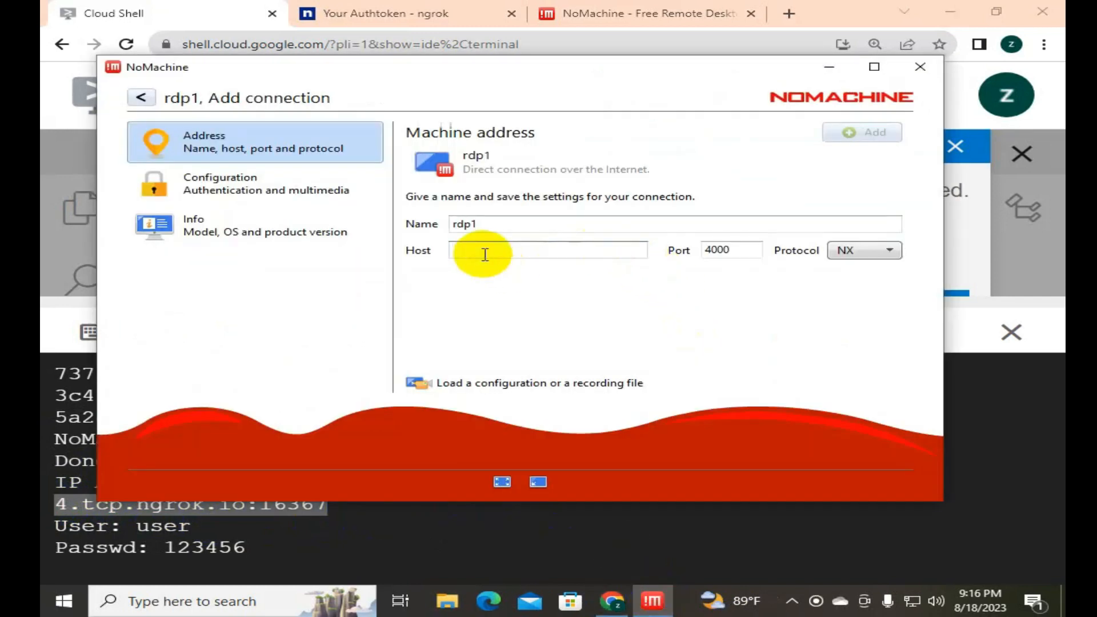
key("ctrl+v")
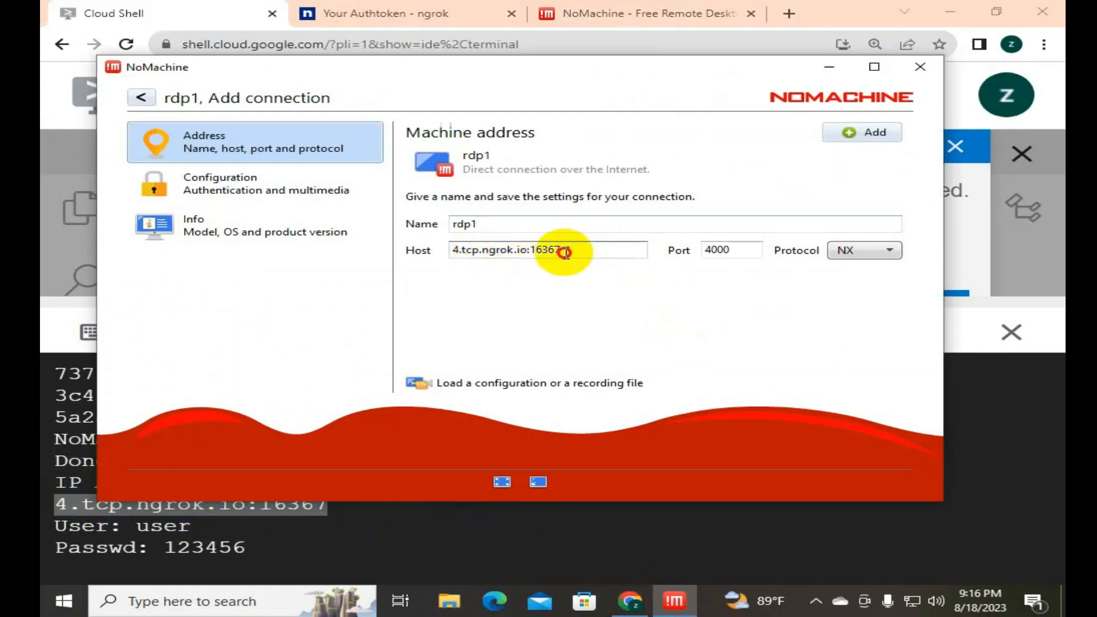
left_click_drag(564, 253, 531, 252)
right_click(544, 254)
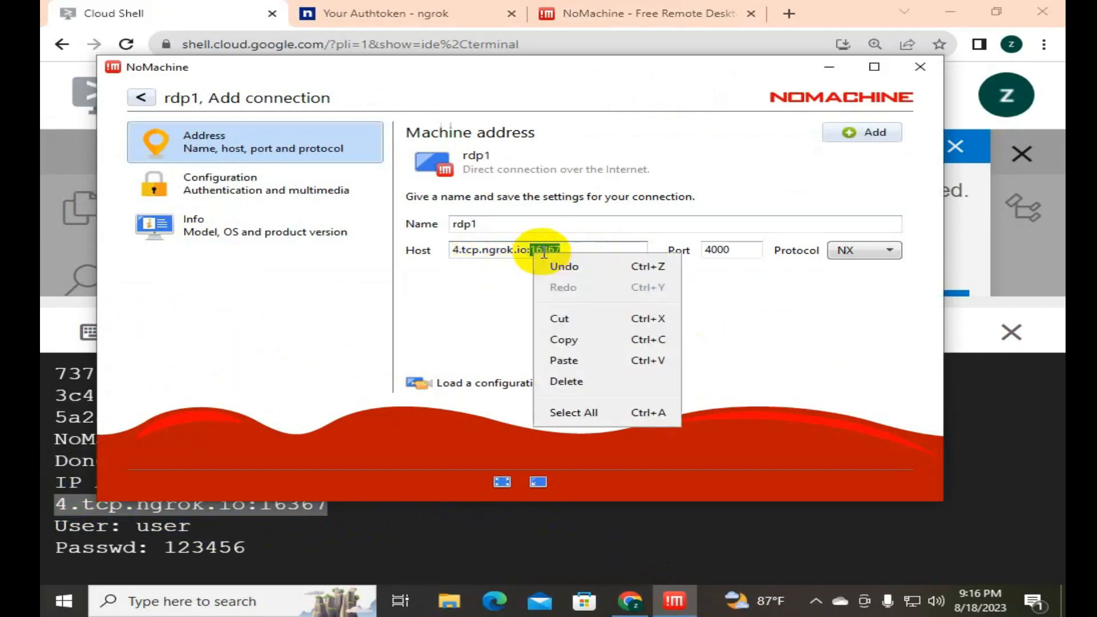
left_click(575, 318)
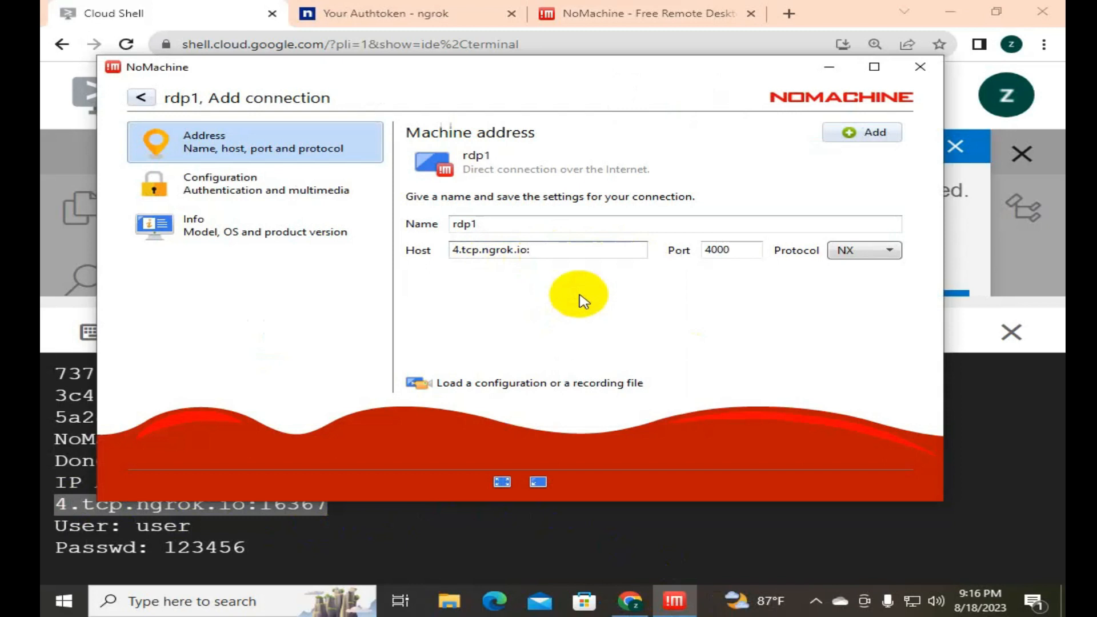
Step: Set the port of rdp1 to 16367 and add the connection
double_click(735, 250)
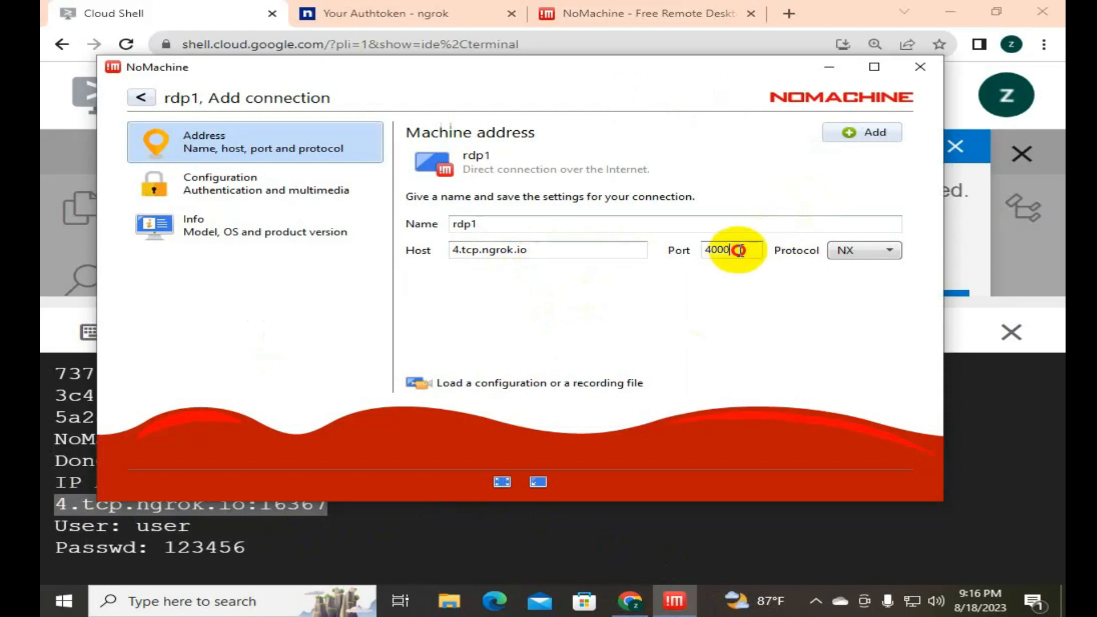
key("ctrl+v")
left_click(863, 133)
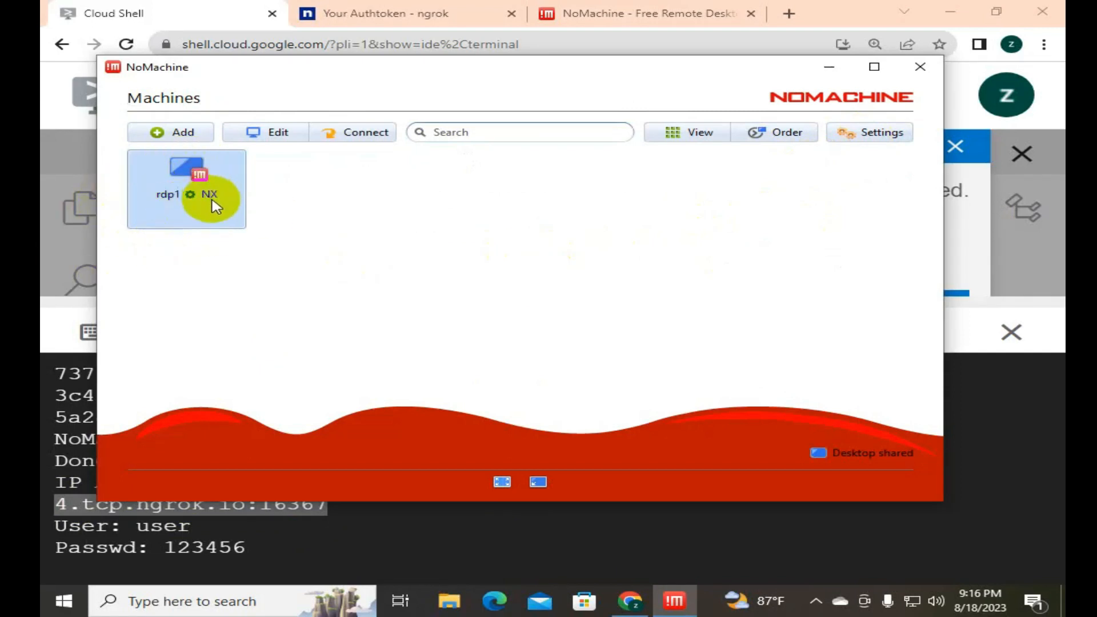
Step: Minimize the browser, connect to the rdp1 machine in NoMachine and accept its host identification
left_click(950, 12)
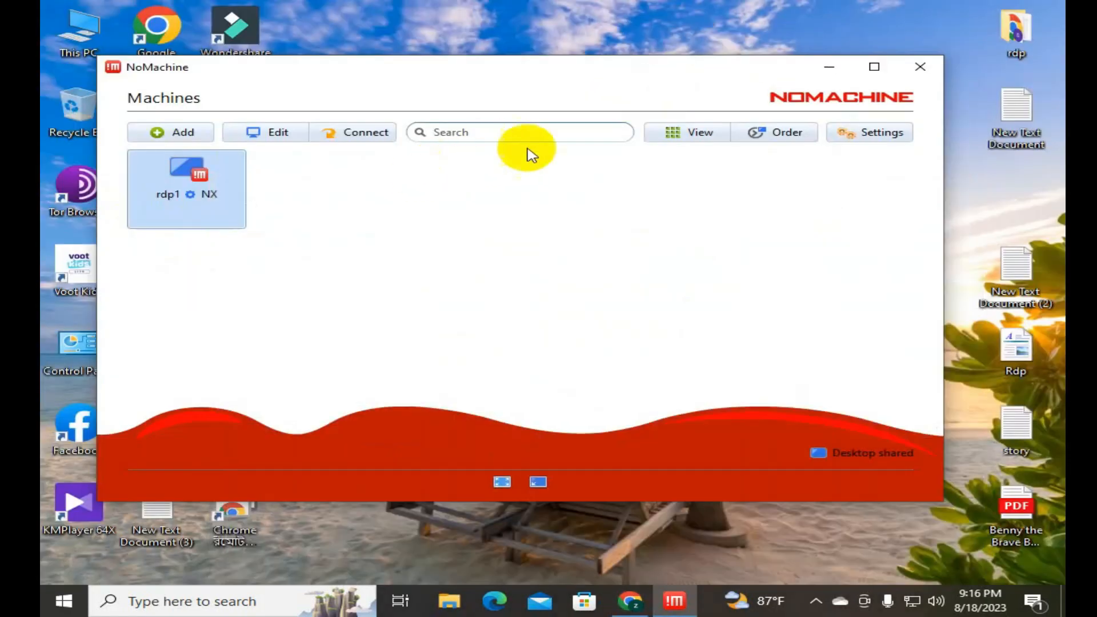
double_click(195, 186)
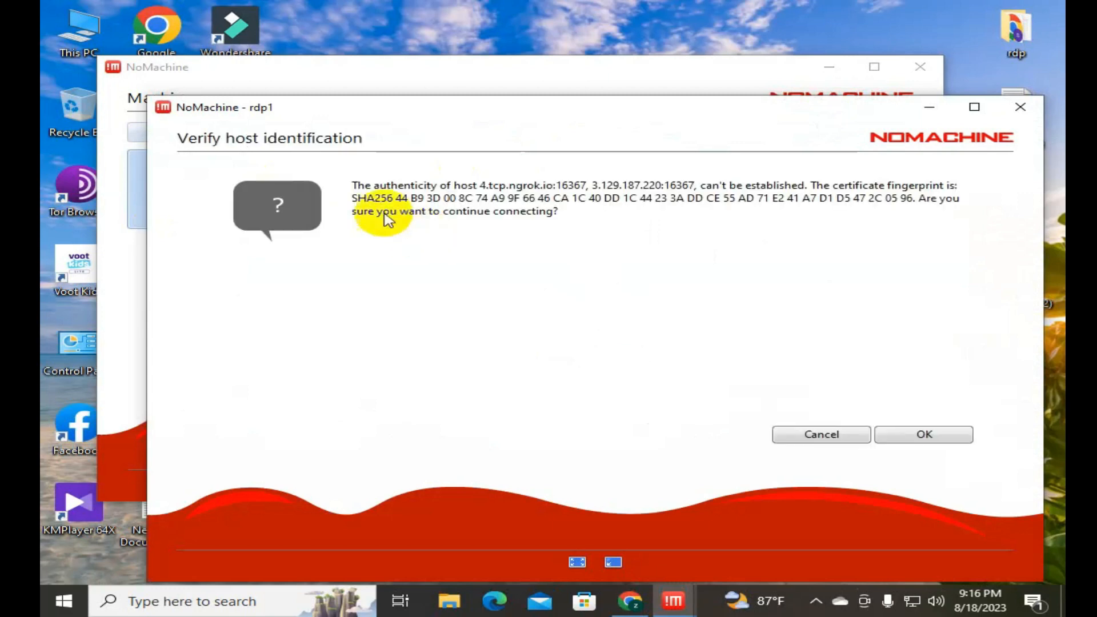
left_click(937, 448)
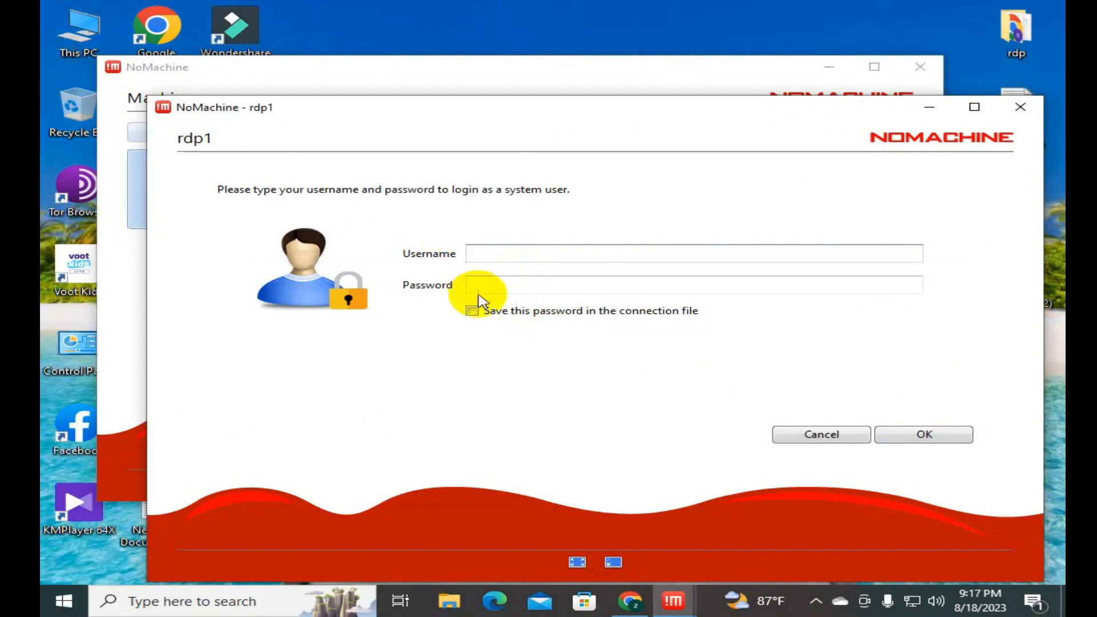
Step: Copy the username "user" from the Cloud Shell output and paste it into the rdp1 login
left_click(620, 600)
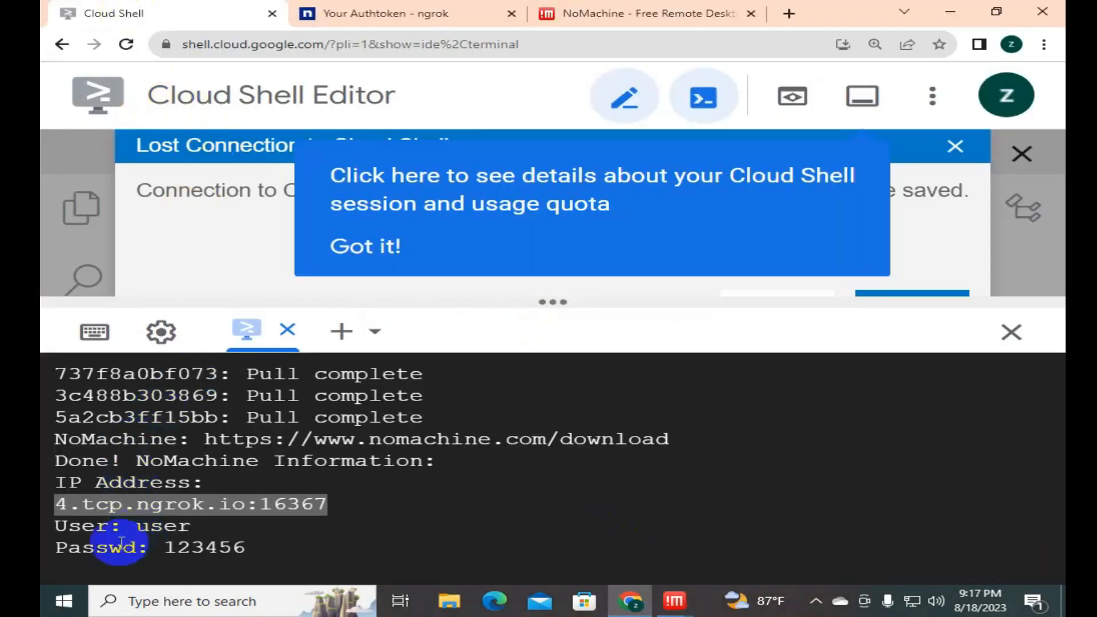
left_click_drag(131, 528, 192, 526)
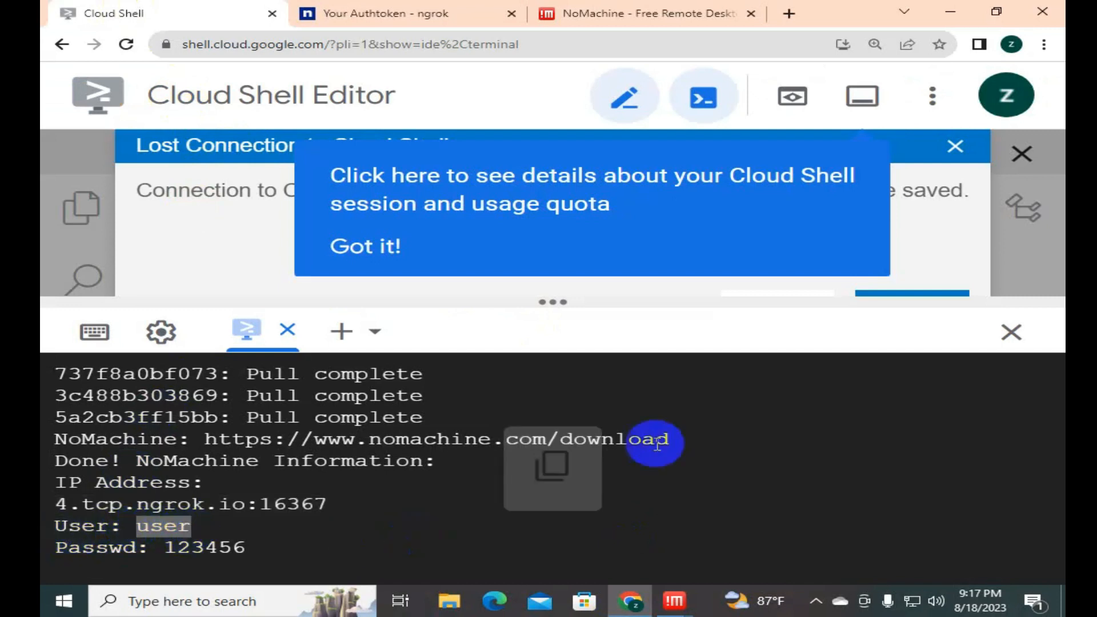
mouse_move(674, 600)
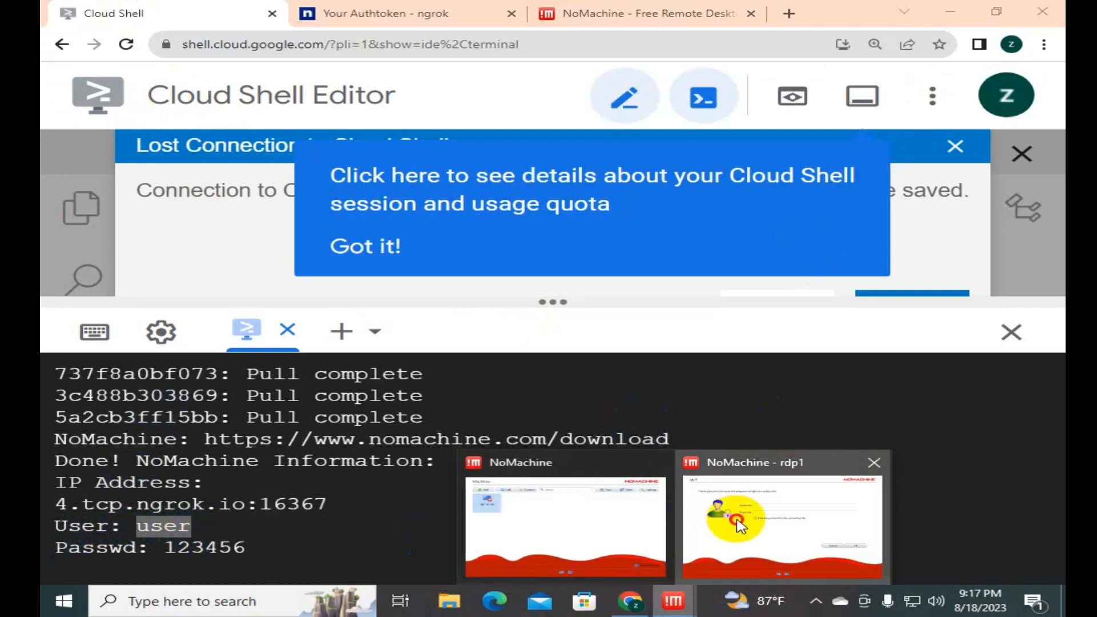
left_click(718, 522)
key("ctrl+v")
Step: Copy the password from the Cloud Shell output into the rdp1 login, save it in the connection file and log in
left_click(69, 351)
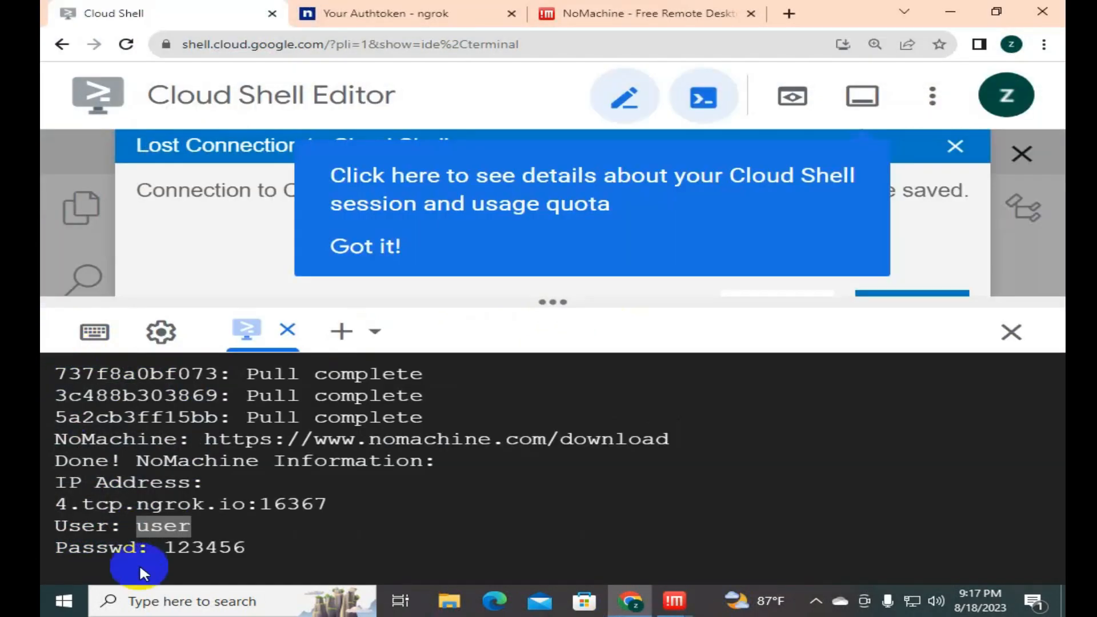
left_click_drag(252, 549, 170, 547)
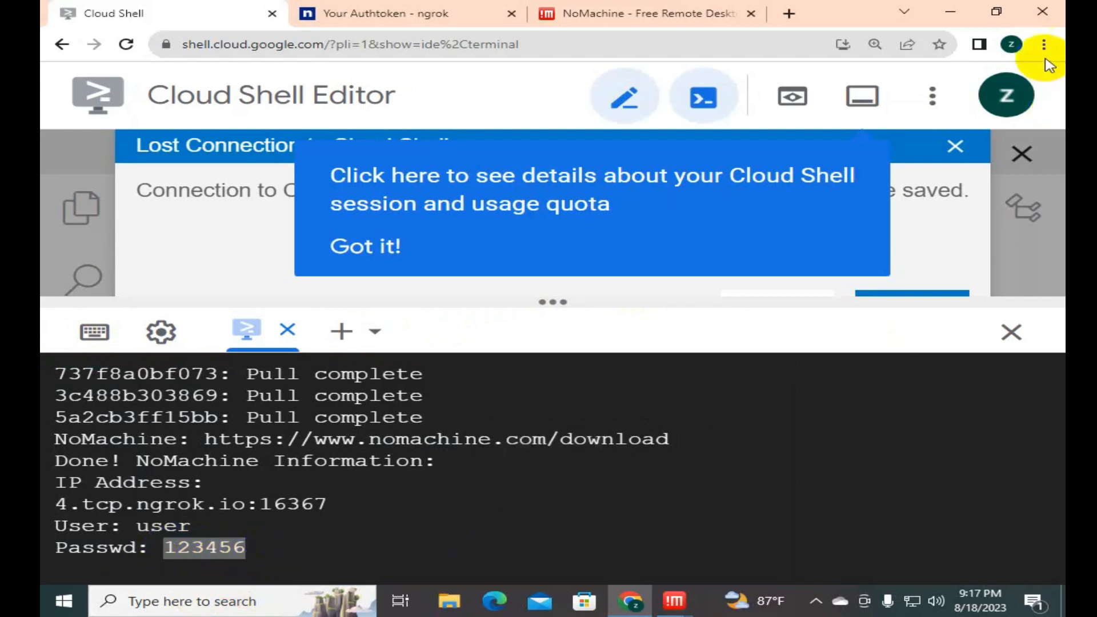
left_click(952, 12)
left_click(511, 282)
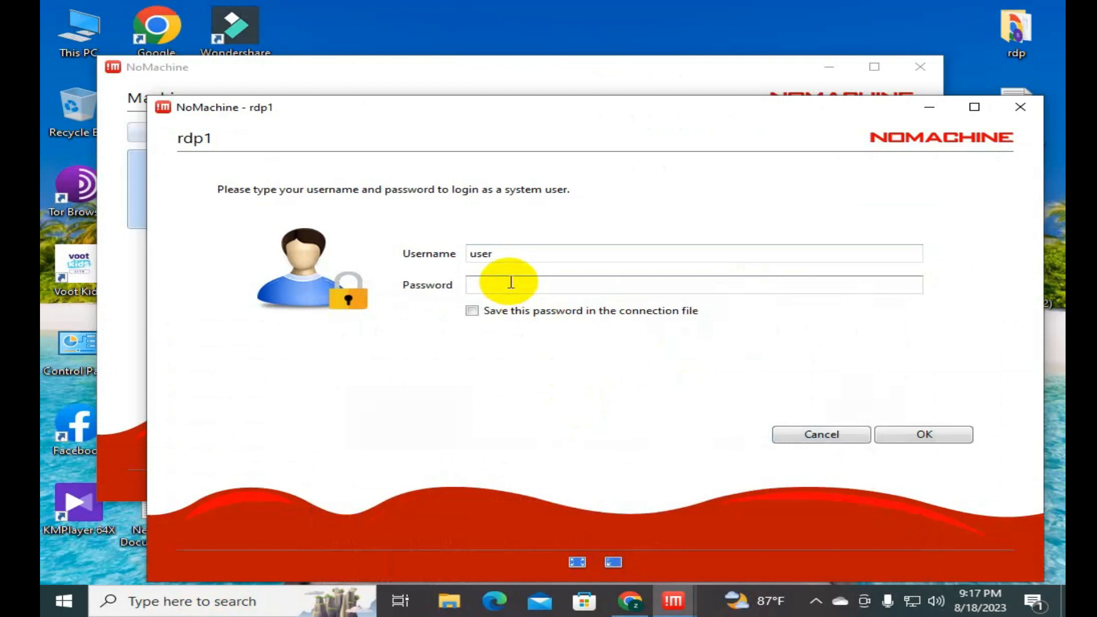
key("ctrl+v")
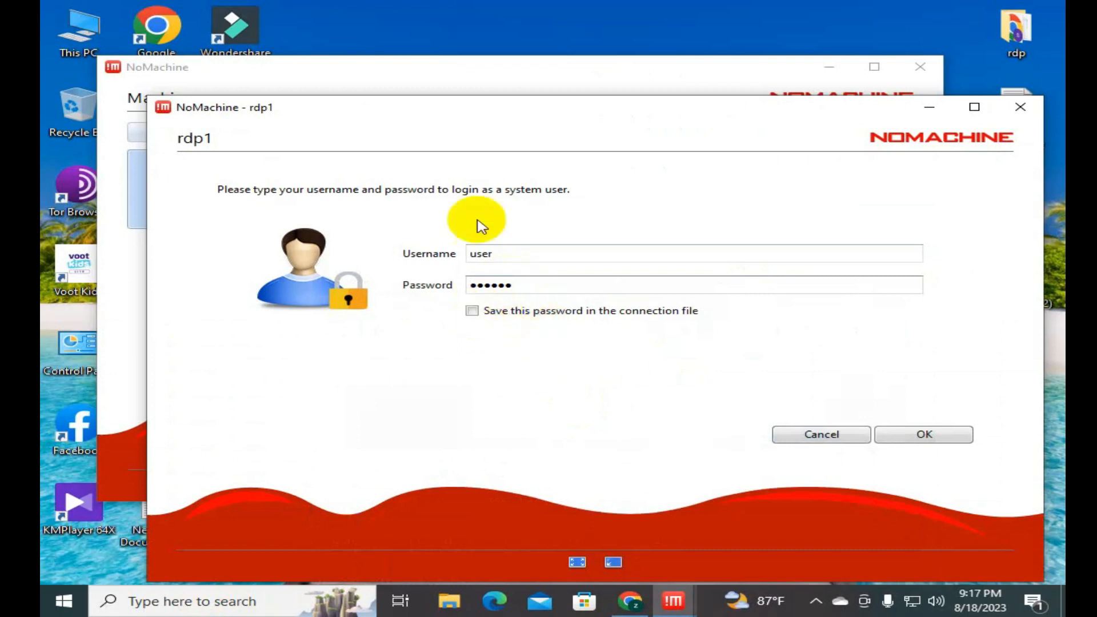
left_click(473, 313)
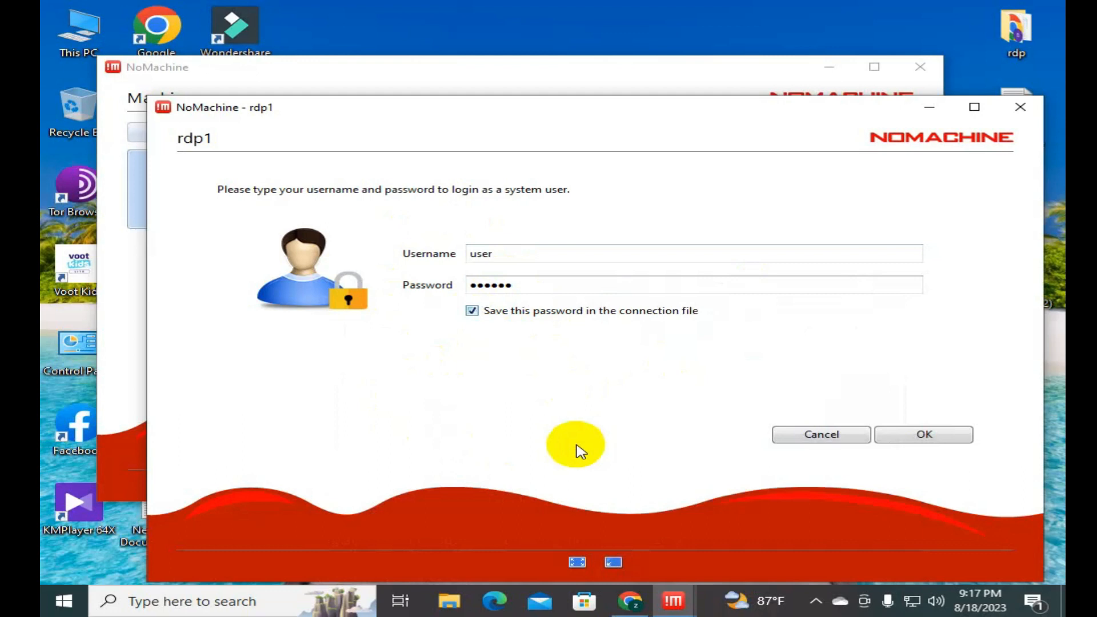
left_click(934, 437)
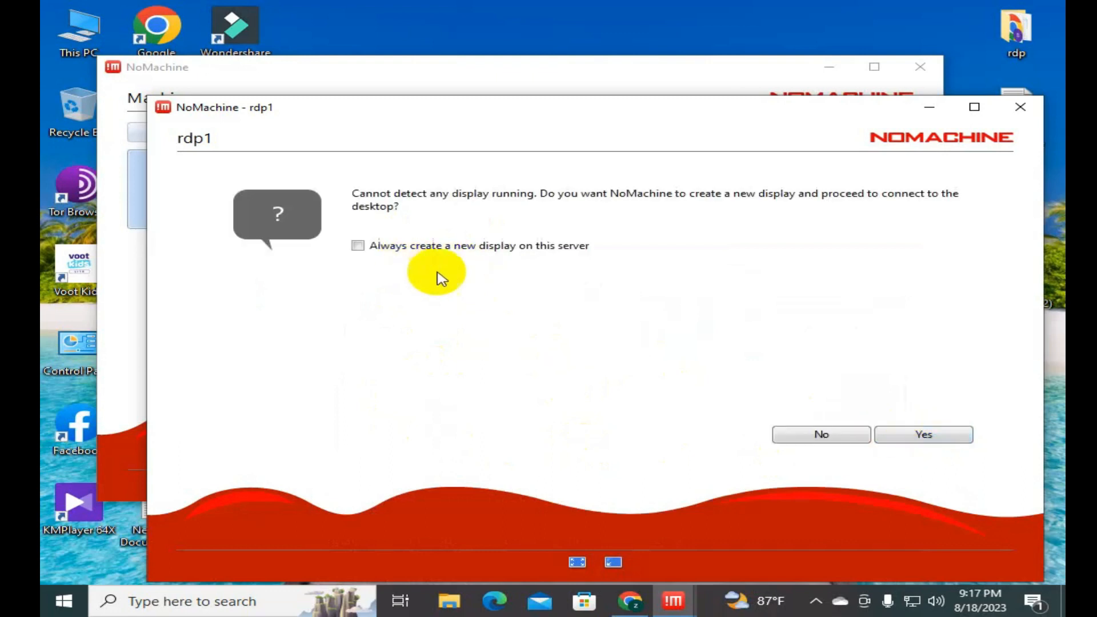
Step: Agree to create a new display for rdp1 and accept the introductory pages in a maximized window, leaving the remote display unresized
left_click(940, 440)
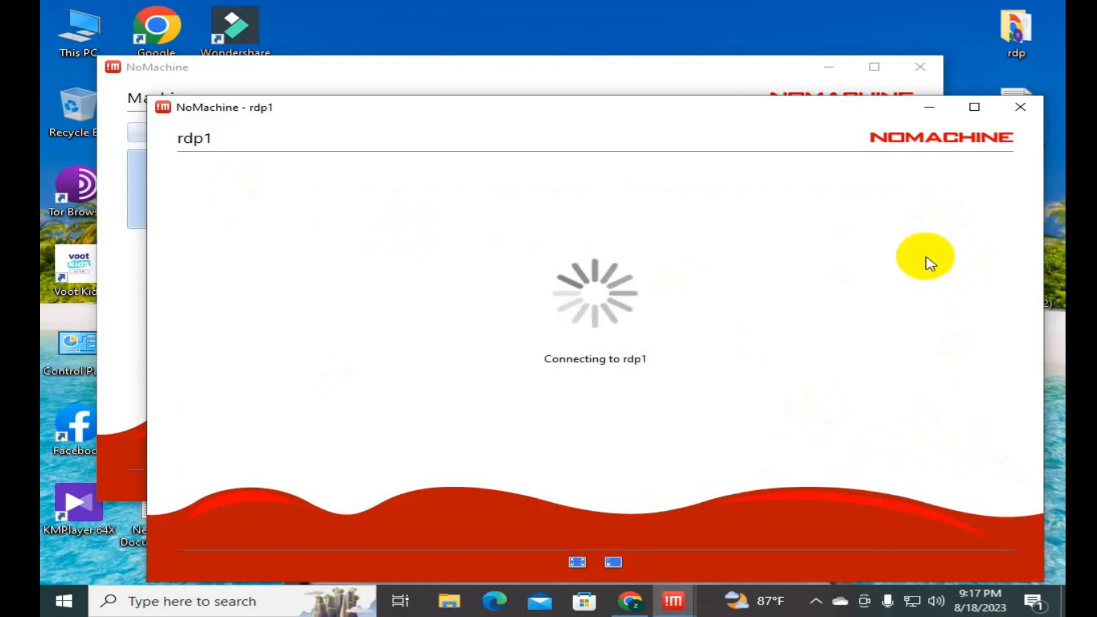
left_click(975, 106)
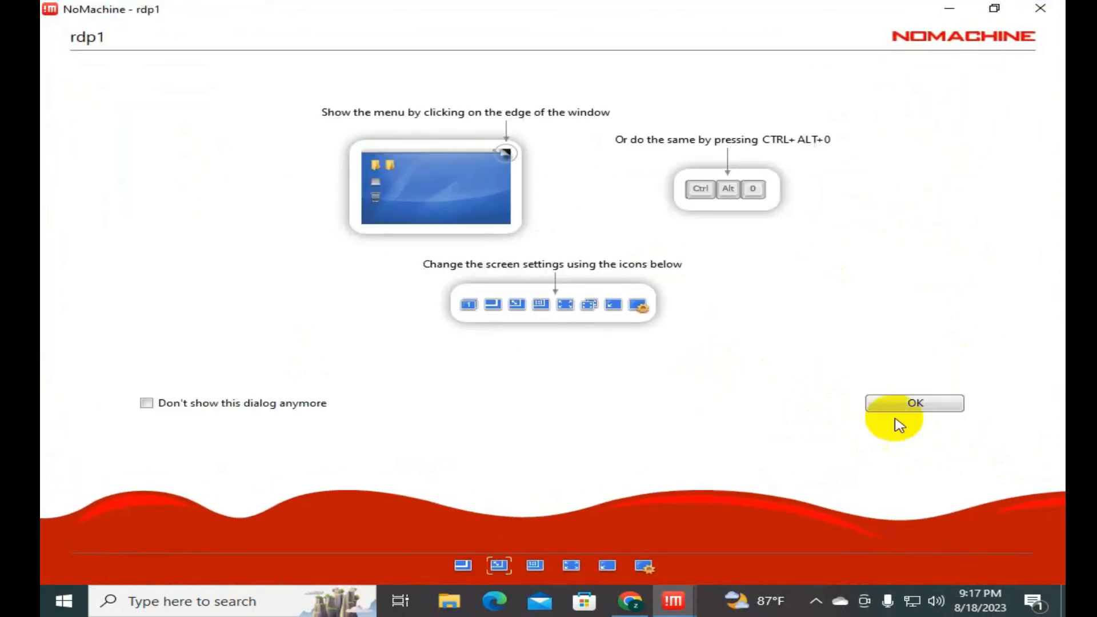
left_click(910, 404)
left_click(911, 404)
left_click(911, 404)
left_click(910, 404)
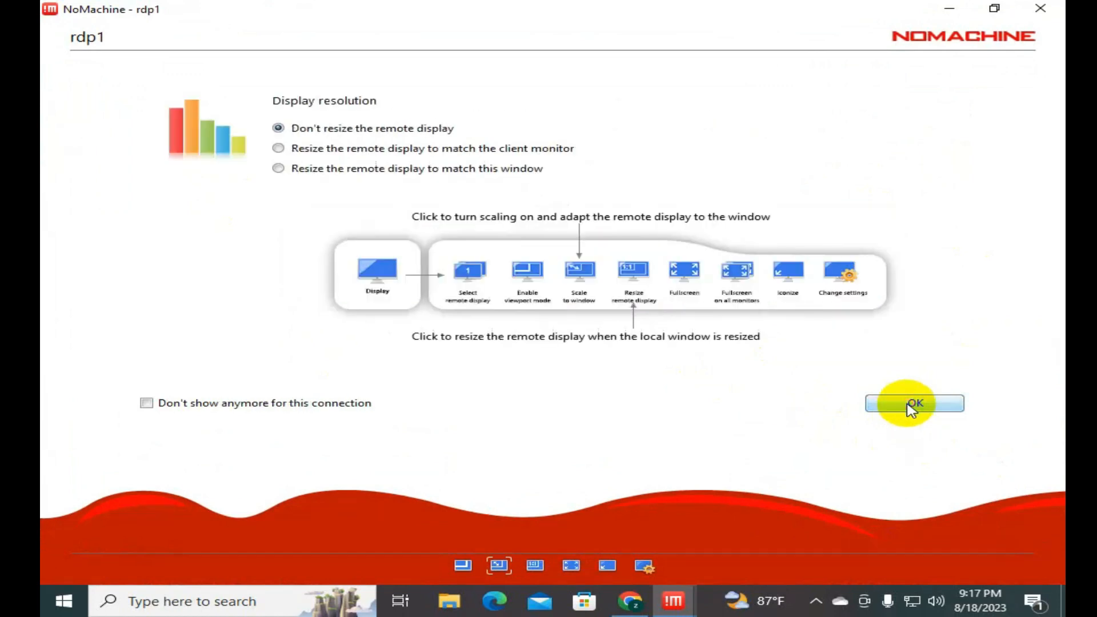
left_click(911, 404)
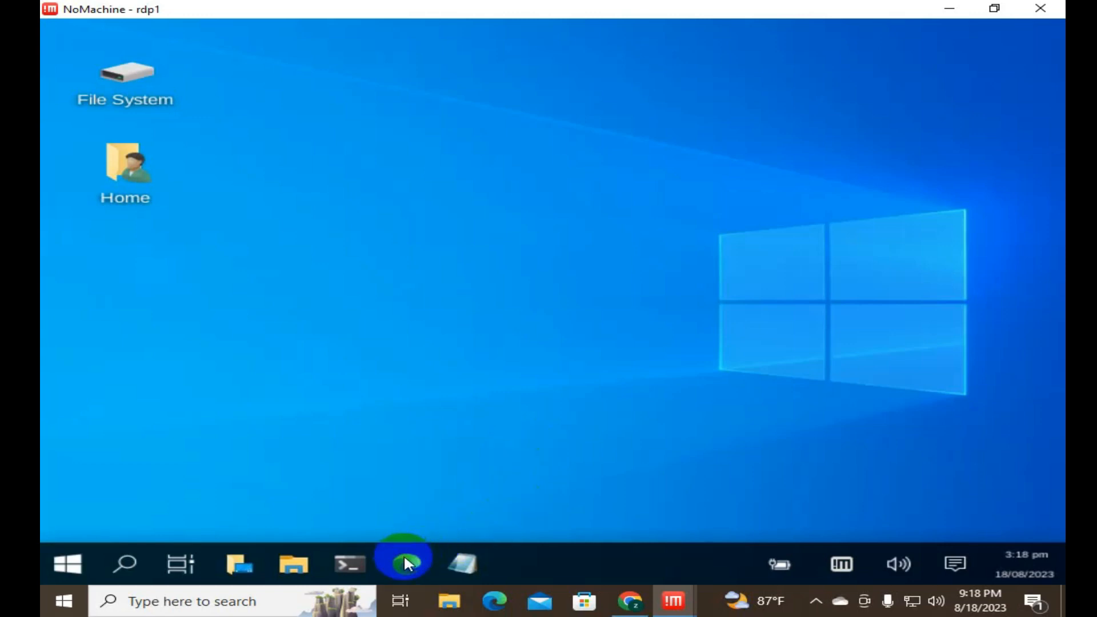
left_click_drag(529, 9, 502, 108)
left_click(881, 101)
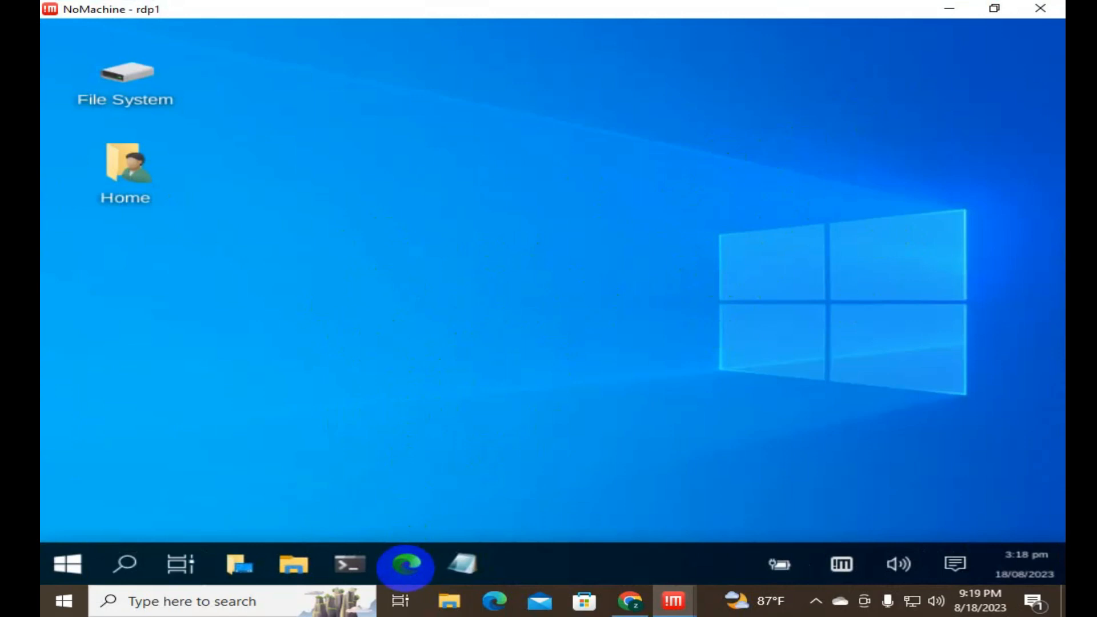
Step: Open Microsoft Edge on the remote desktop and dismiss its new tab page setup
left_click(409, 563)
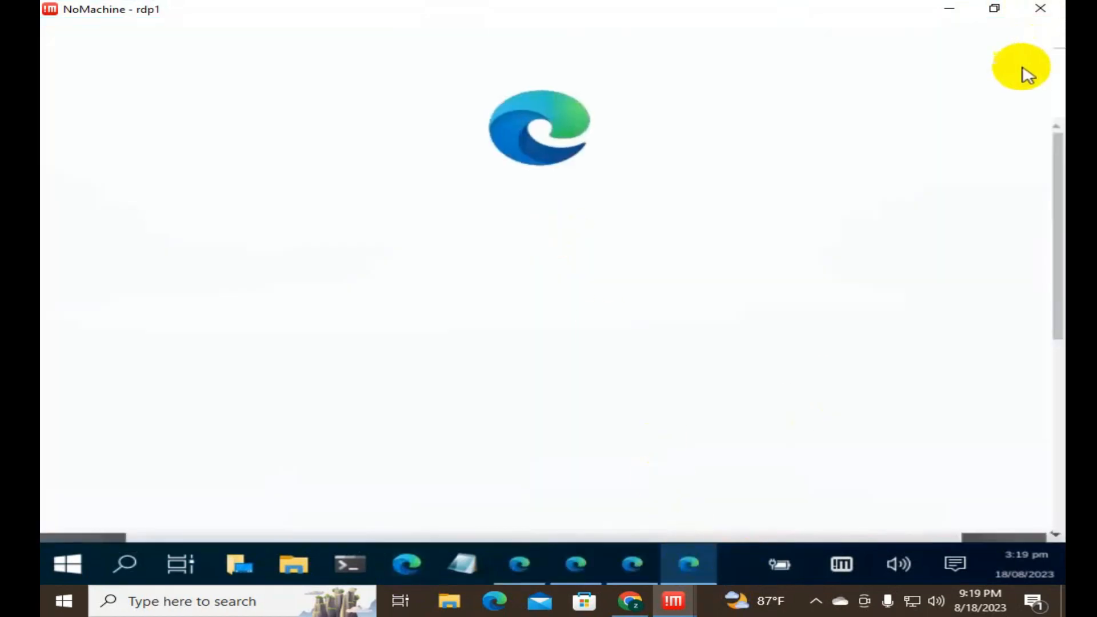
left_click(617, 552)
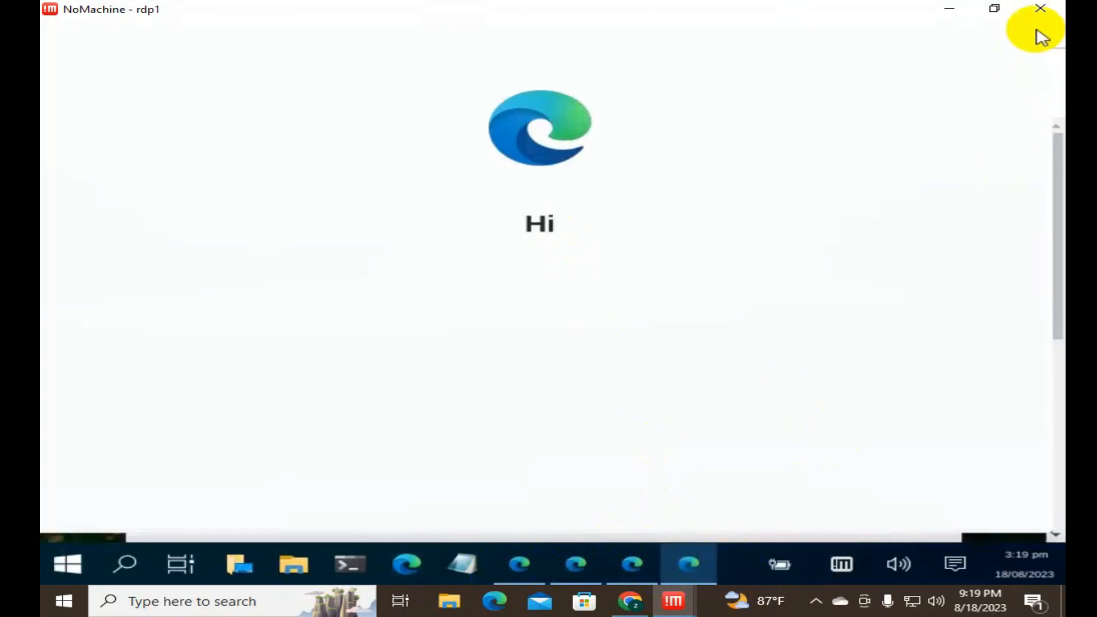
left_click(605, 572)
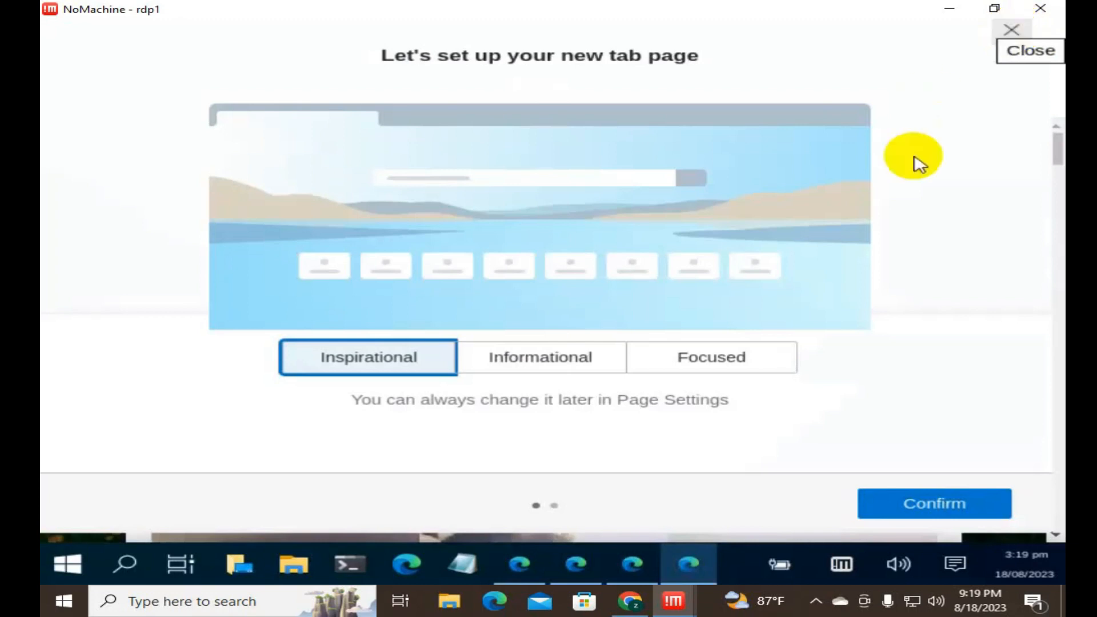
key("Escape")
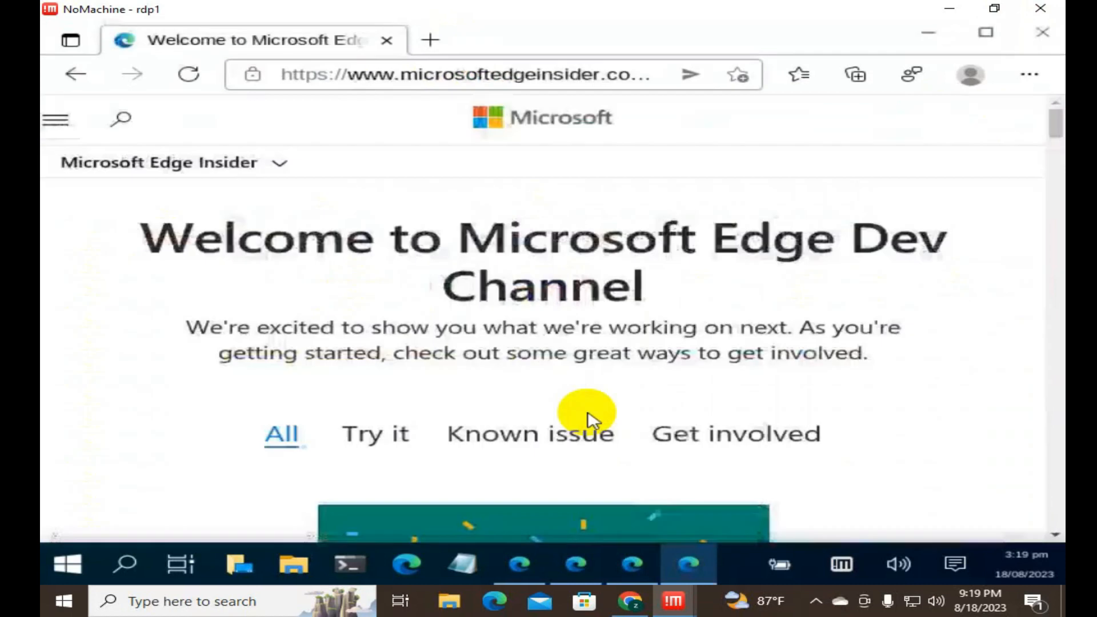
Step: Load fast.com in the remote Edge browser to test the internet speed
left_click(410, 68)
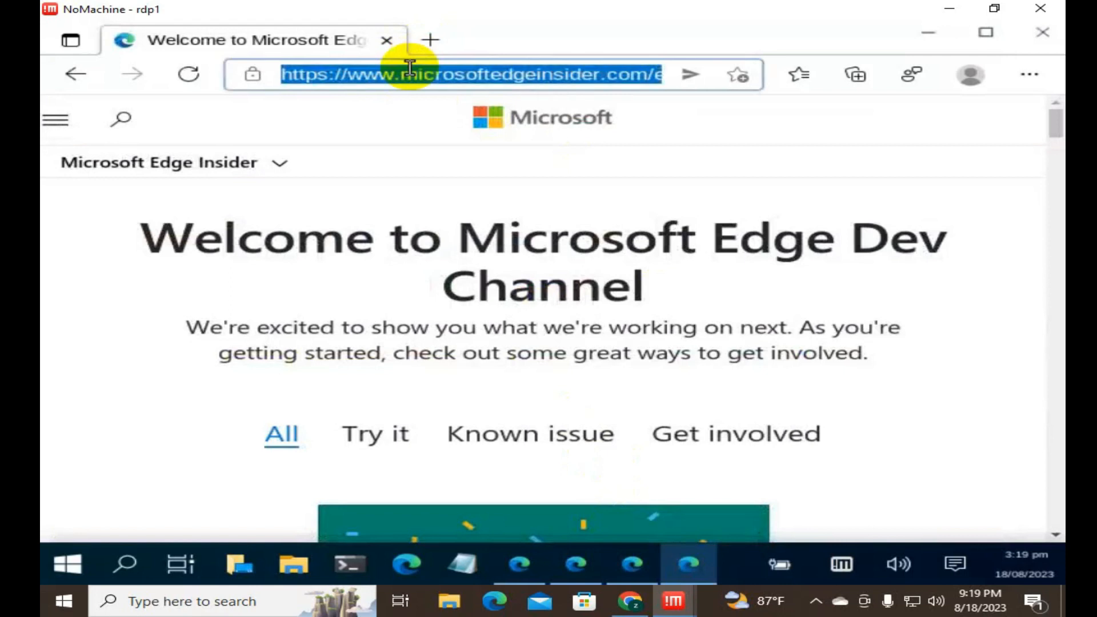
type("f")
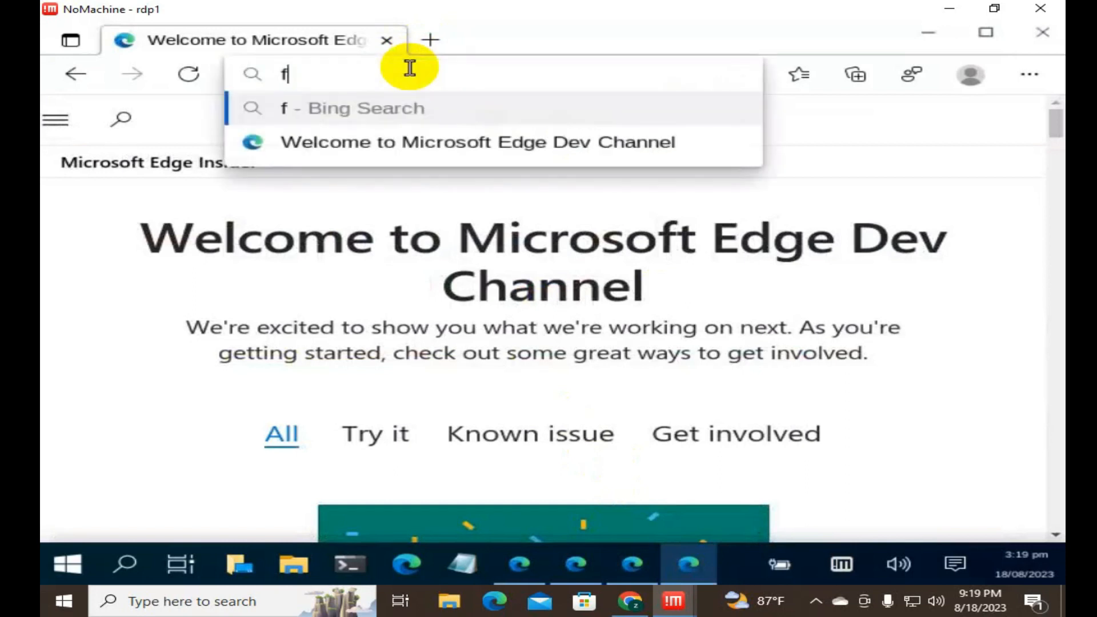
type("ast")
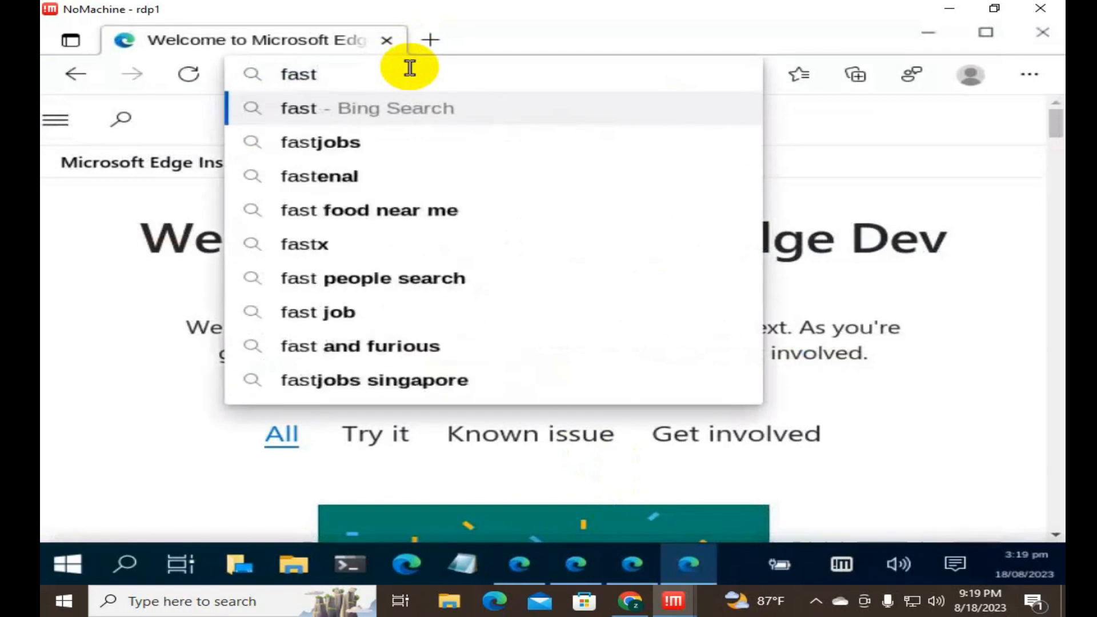
type(".")
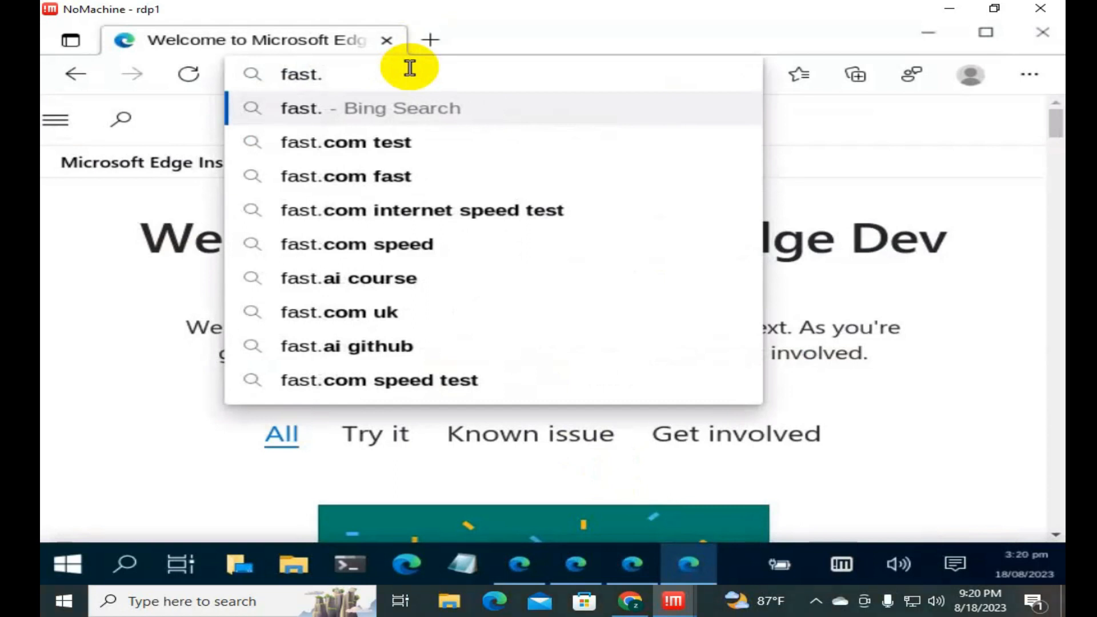
type("co")
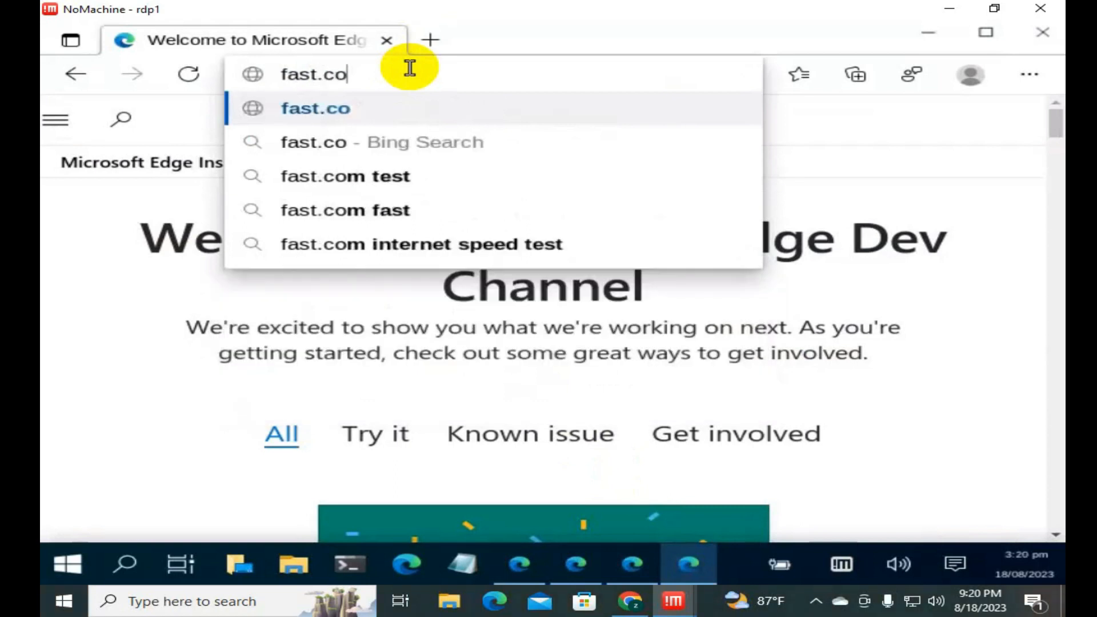
type("m")
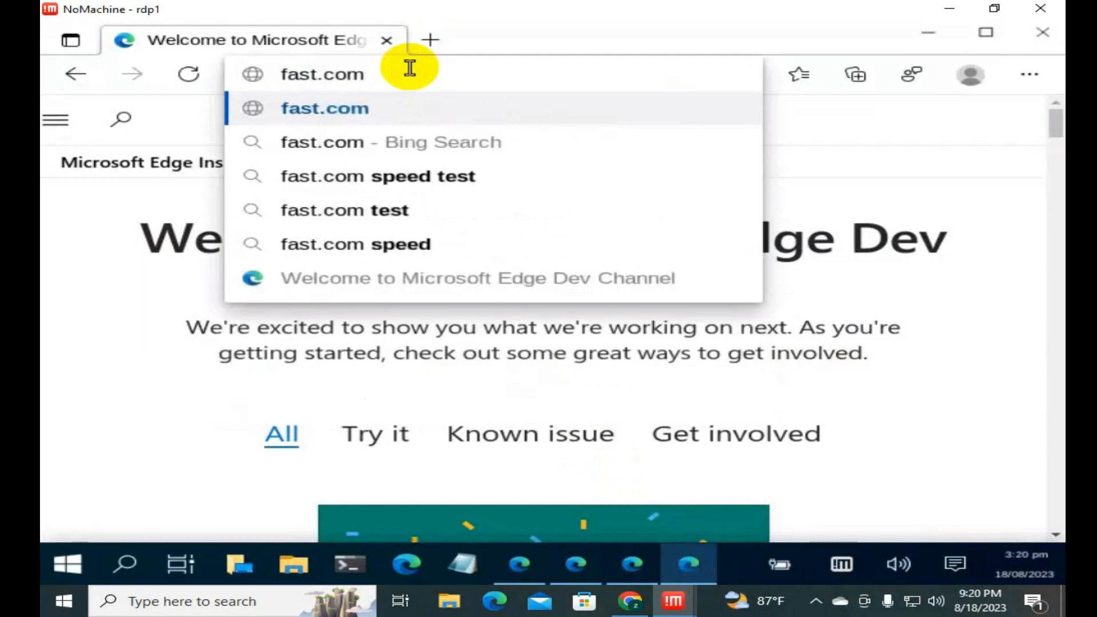
key("Return")
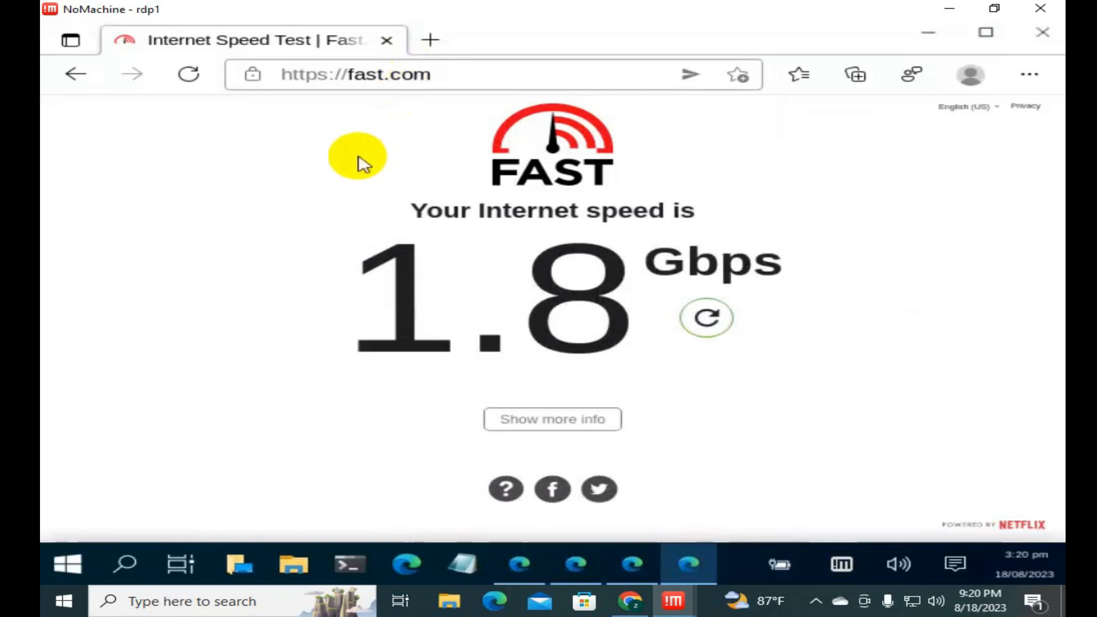
Step: Examine the internet speed result and switch to the remote Edge window showing a new tab
left_click(522, 258)
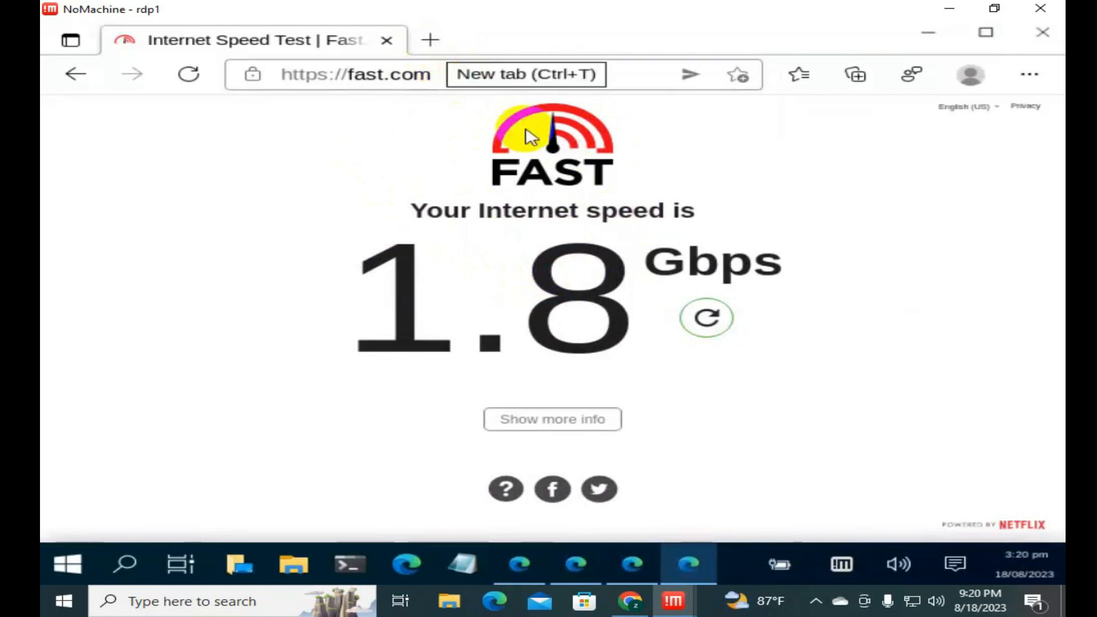
left_click(672, 262)
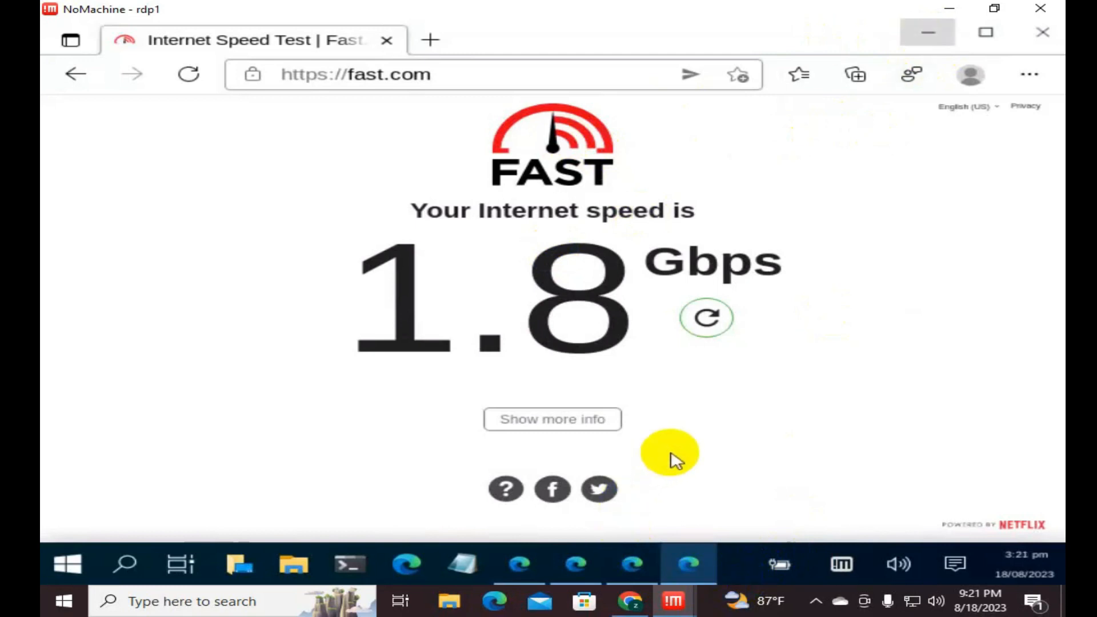
key("alt+Tab")
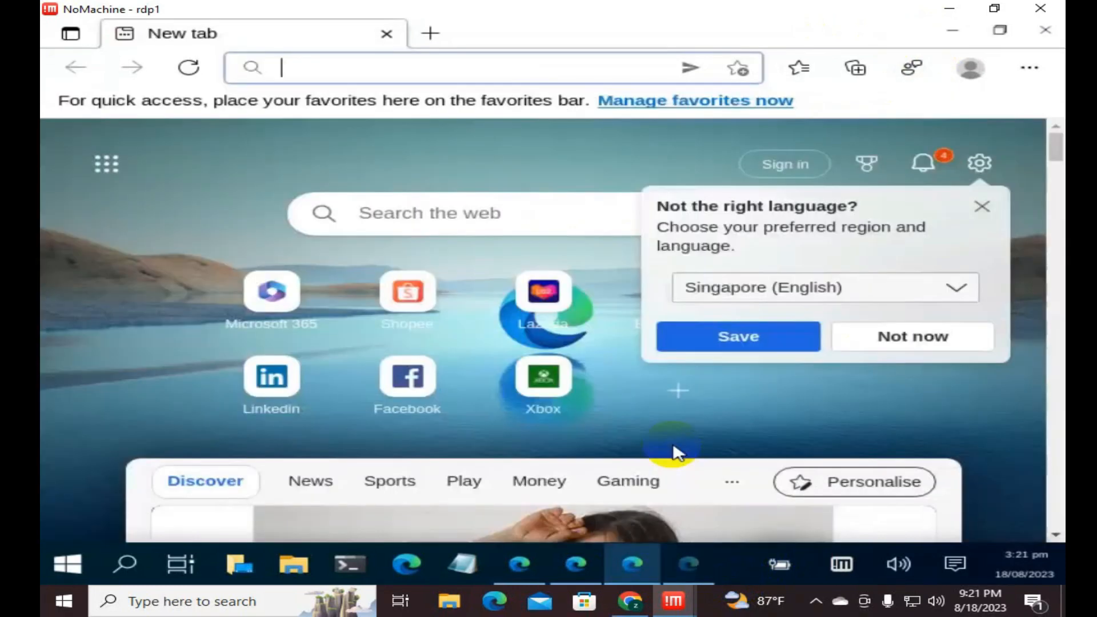